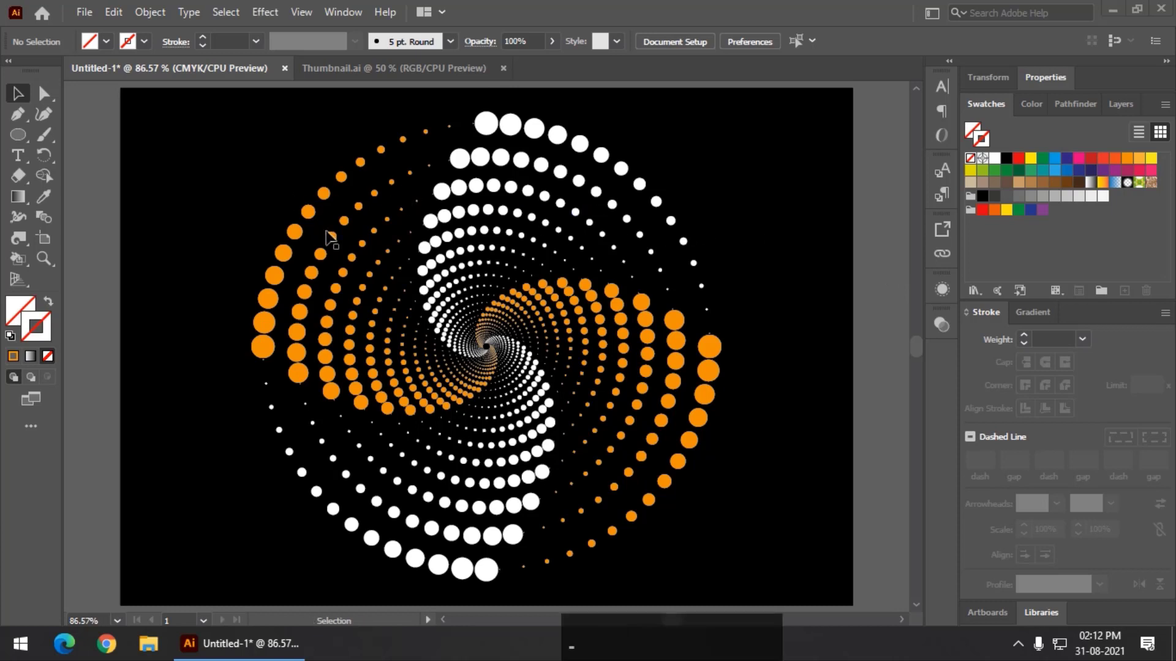
Step: Delete the existing orange and white dotted spiral artwork, keeping the black background
left_click(306, 215)
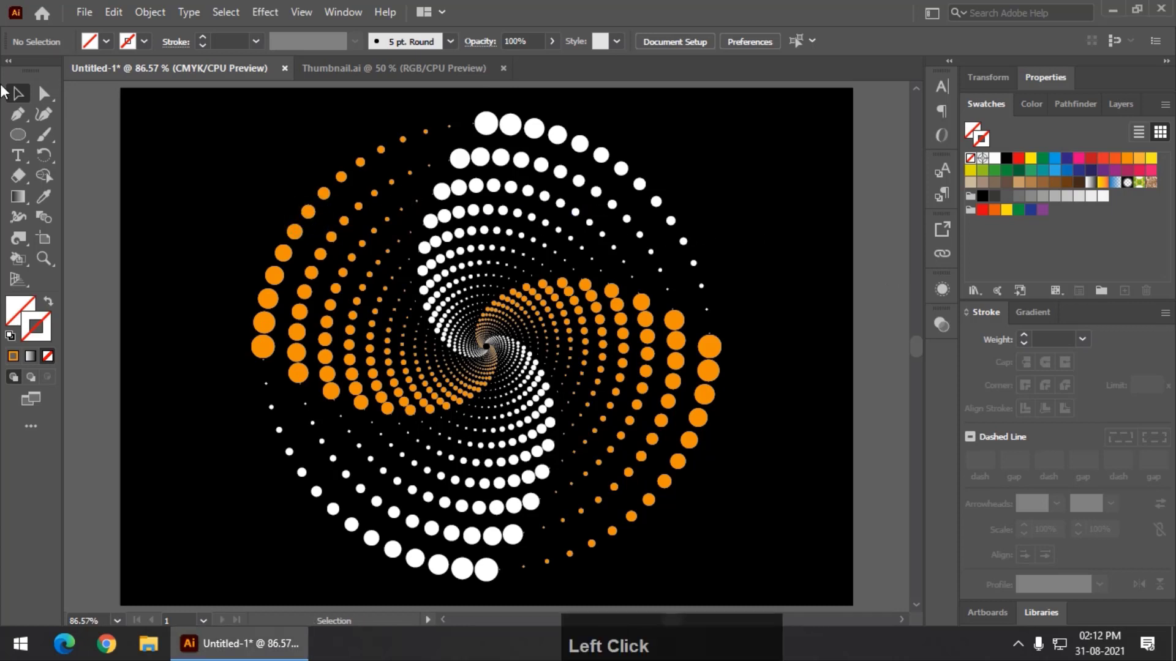
left_click_drag(118, 126, 777, 543)
key("Delete")
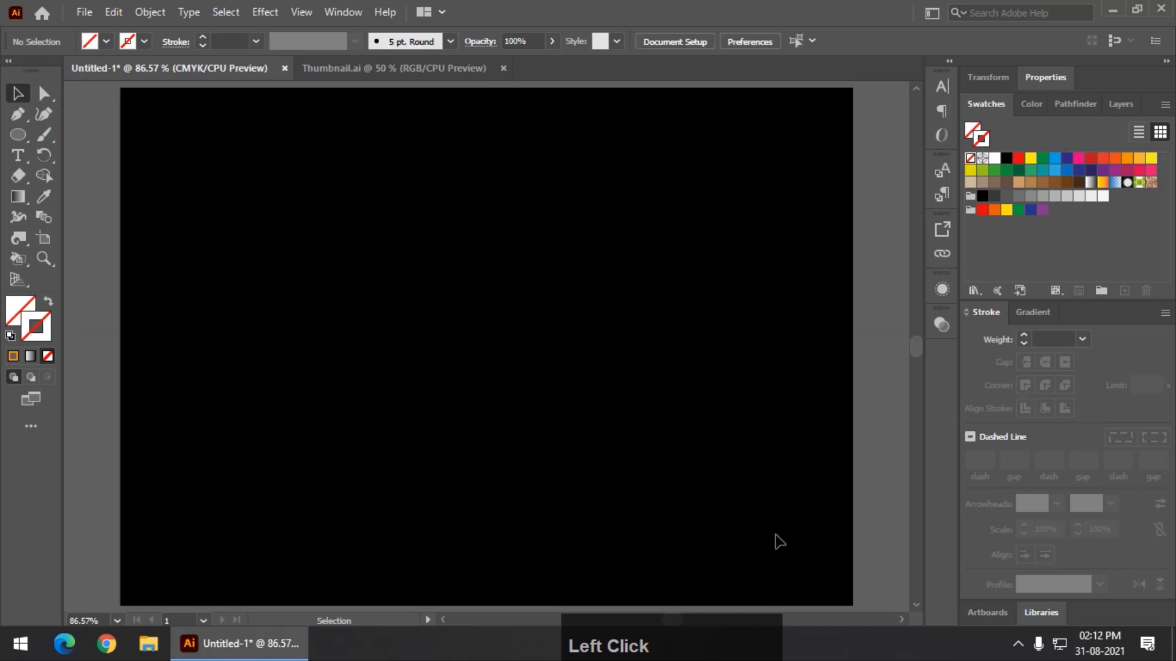
Step: Try moving the unlocked black background rectangle, undo the move and lock the rectangle
key("ctrl+minus")
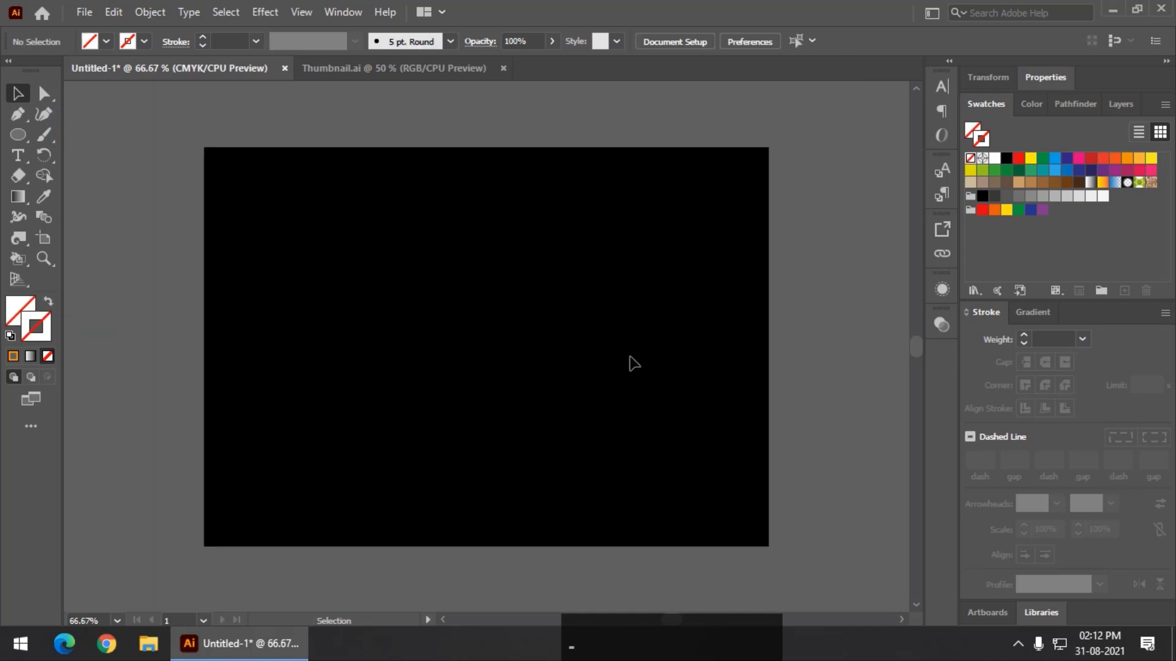
left_click(1120, 104)
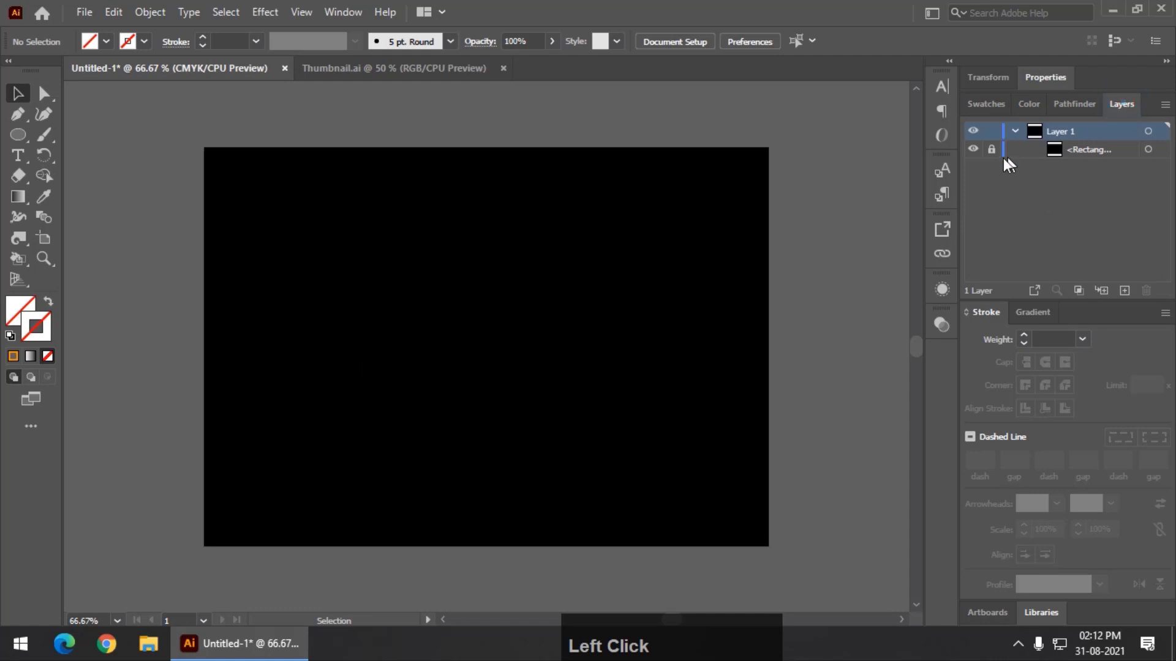
left_click_drag(739, 236, 820, 312)
key("ctrl+z")
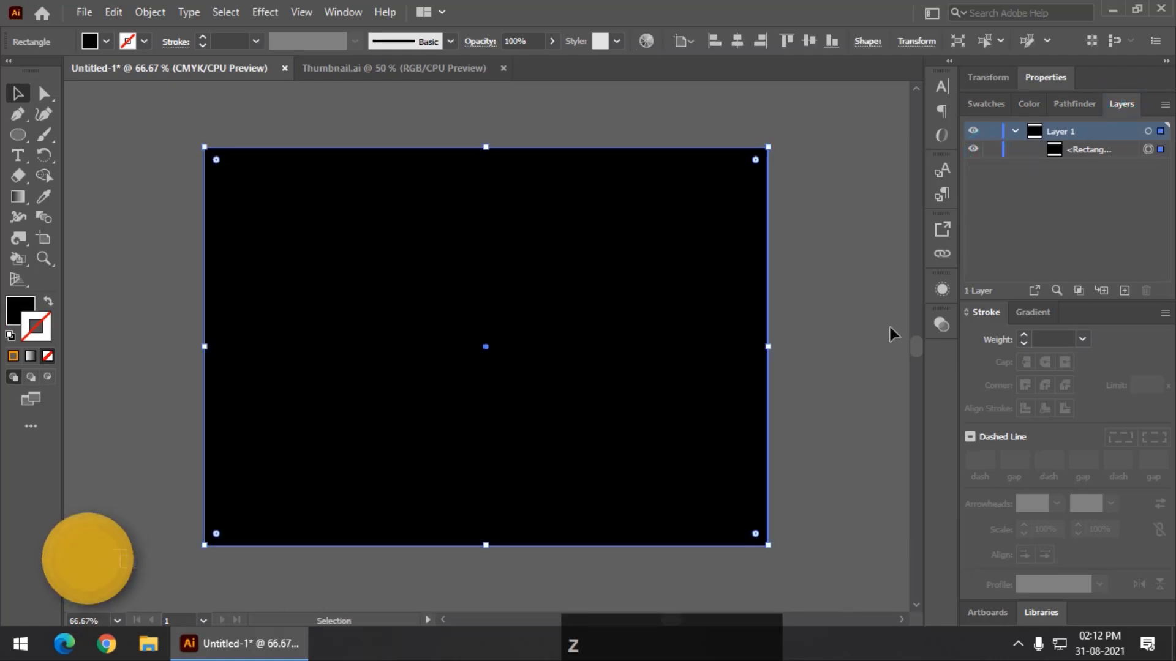
left_click(991, 150)
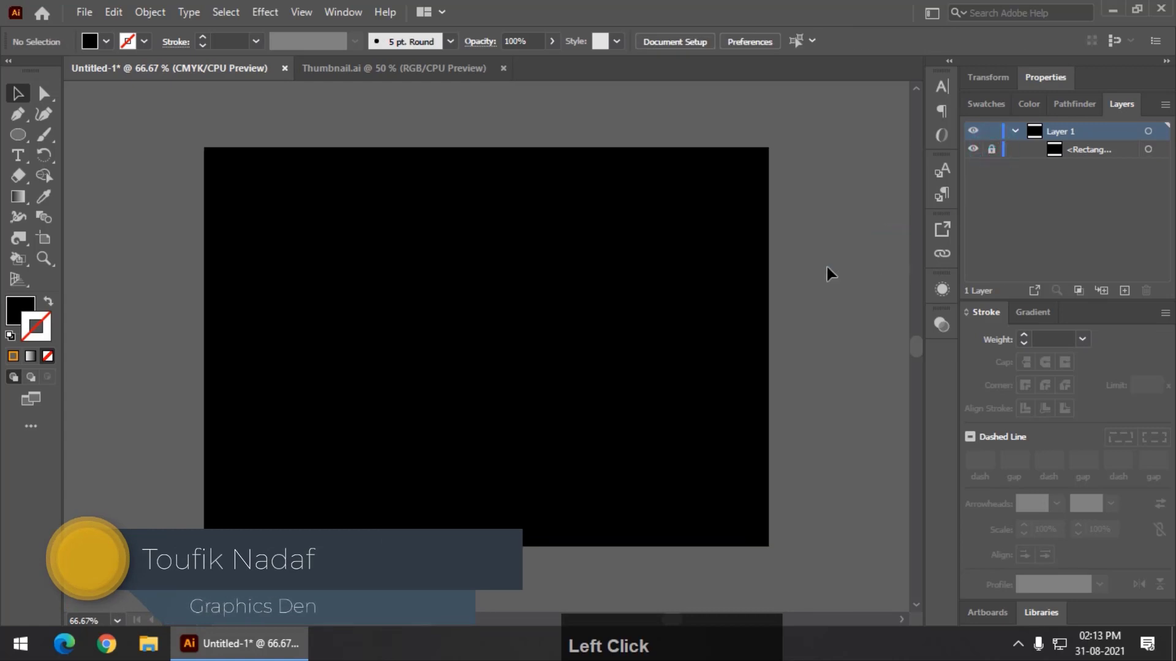
Step: Draw a large circle with the Ellipse tool near the centre of the black artboard
key("ctrl+equal")
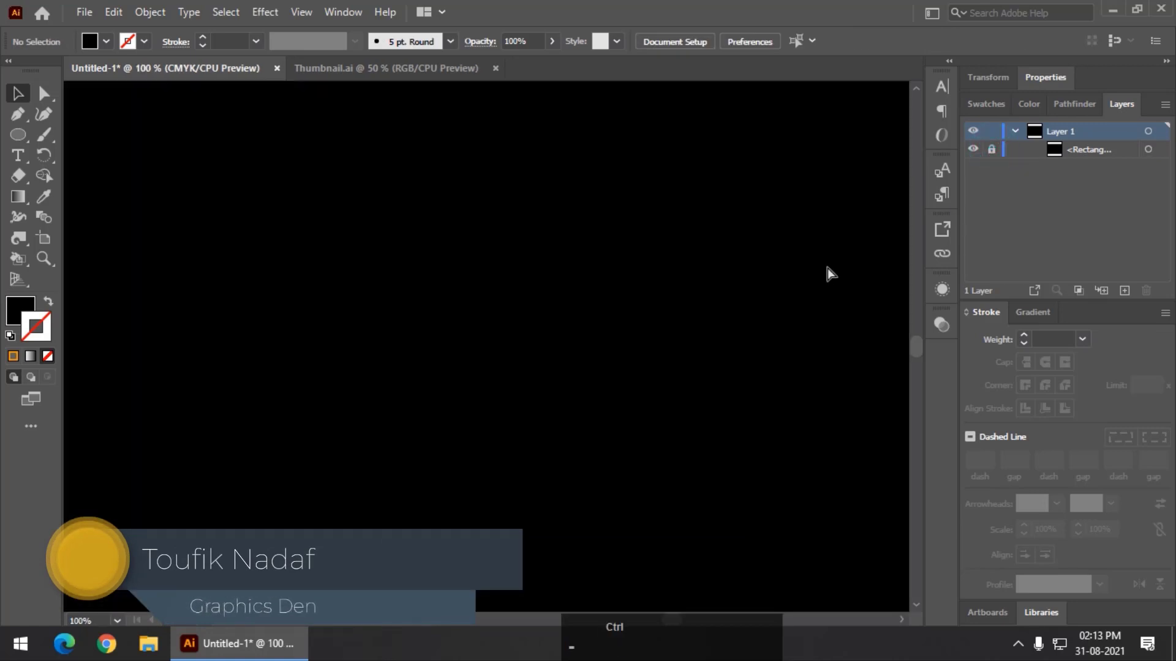
key("ctrl+0")
left_click(23, 131)
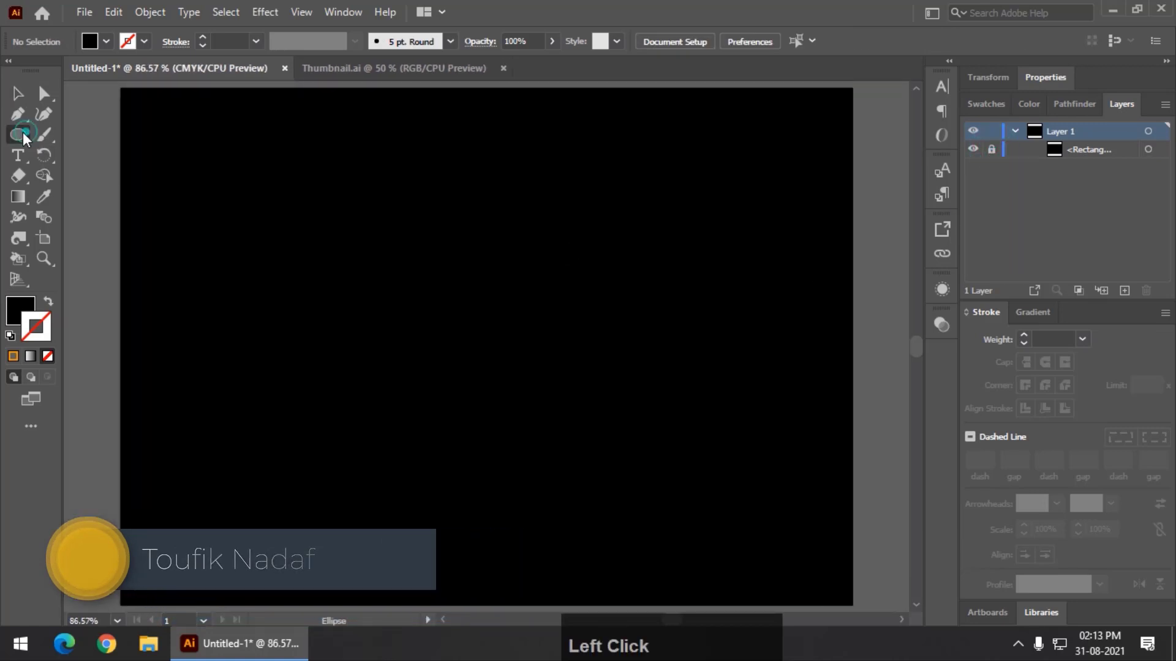
left_click(104, 158)
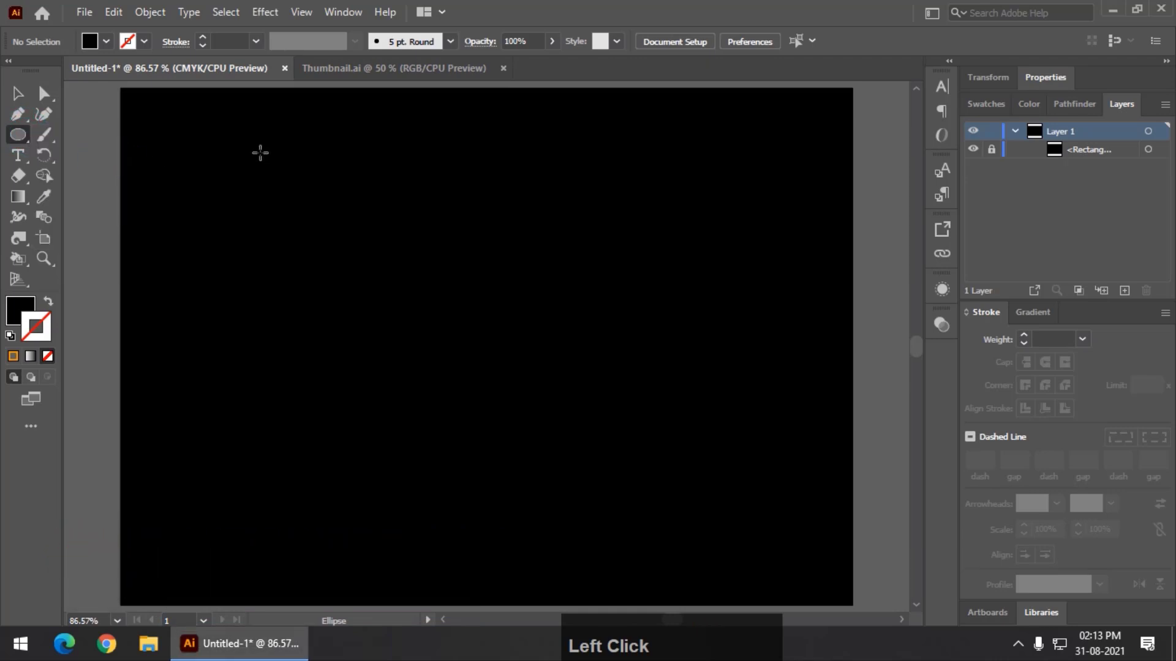
left_click_drag(253, 149, 669, 532)
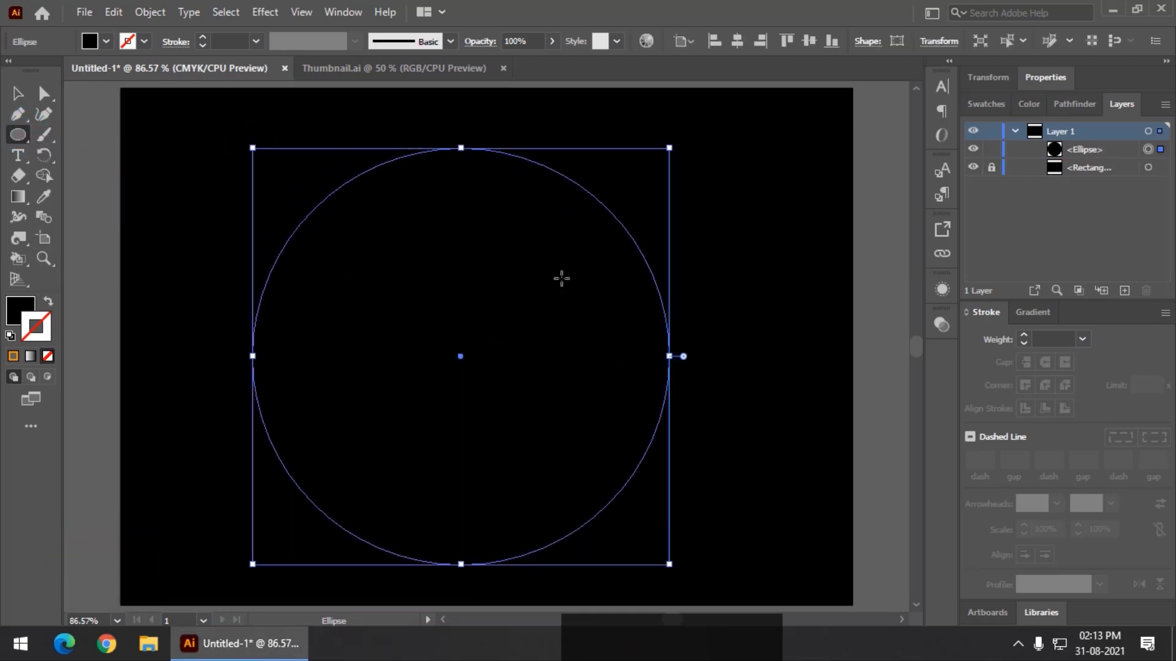
Step: Give the circle no fill and a white stroke with a weight of 26 pt
left_click(49, 302)
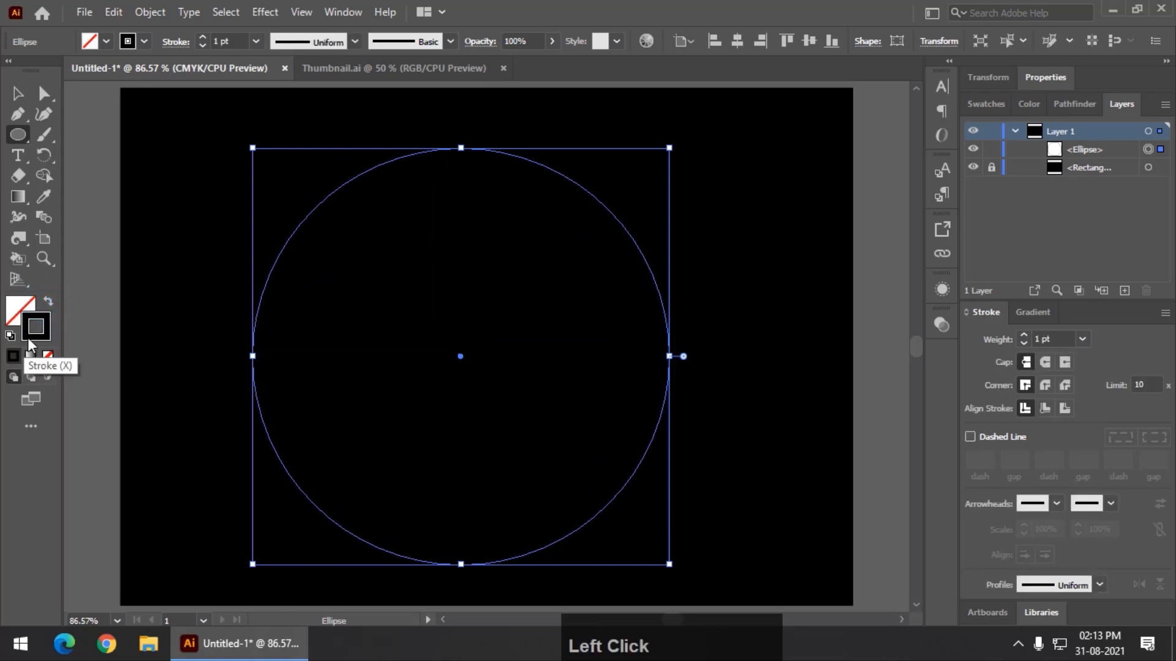
left_click(985, 104)
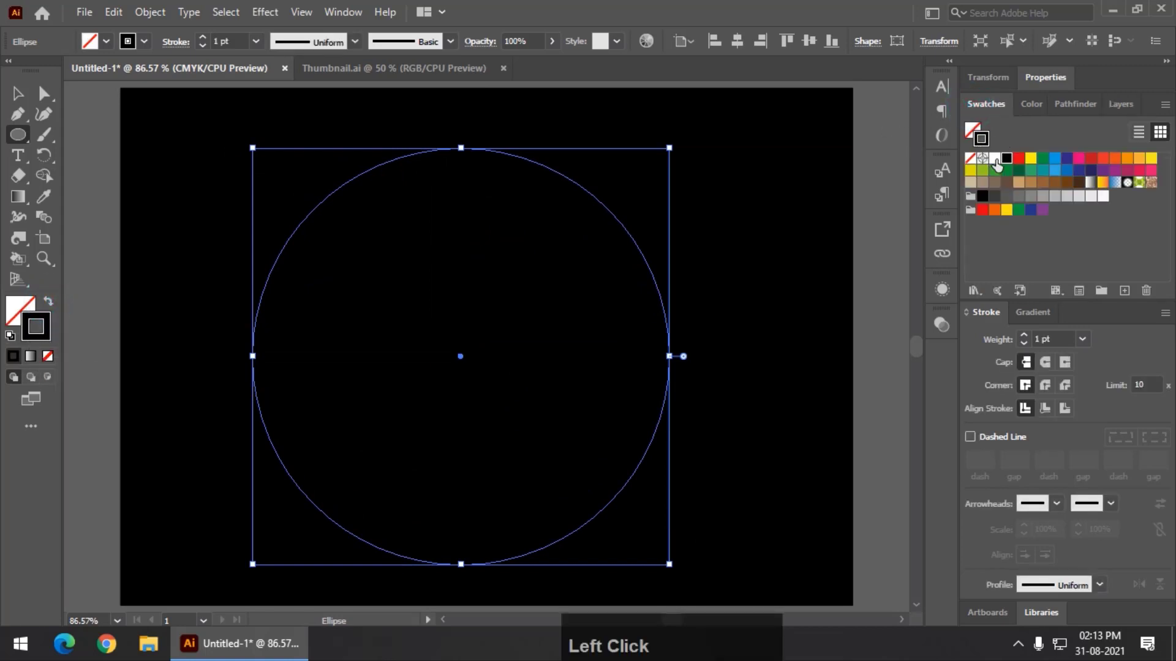
left_click(994, 159)
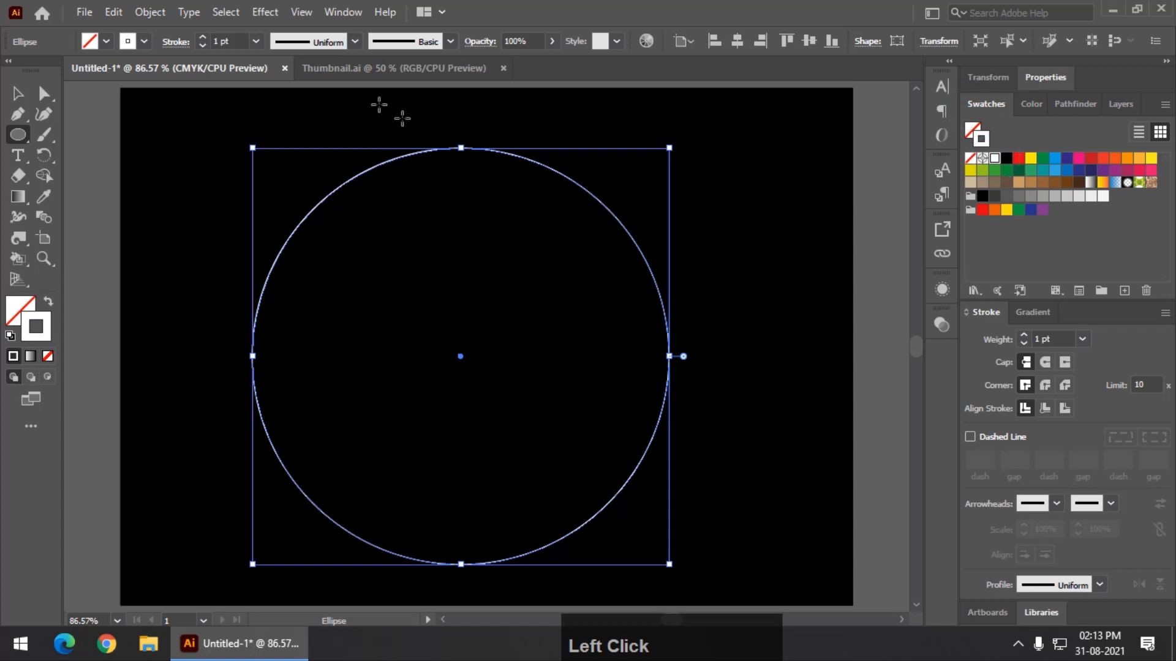
left_click(199, 37)
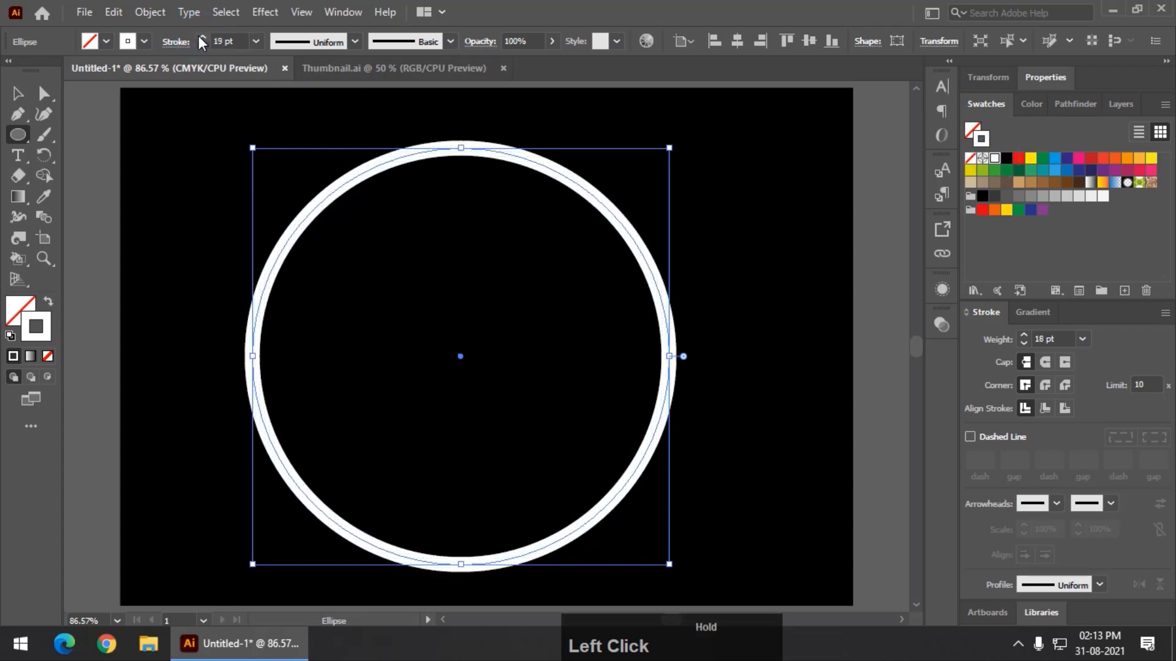
left_click(200, 38)
left_click(200, 38)
left_click(200, 37)
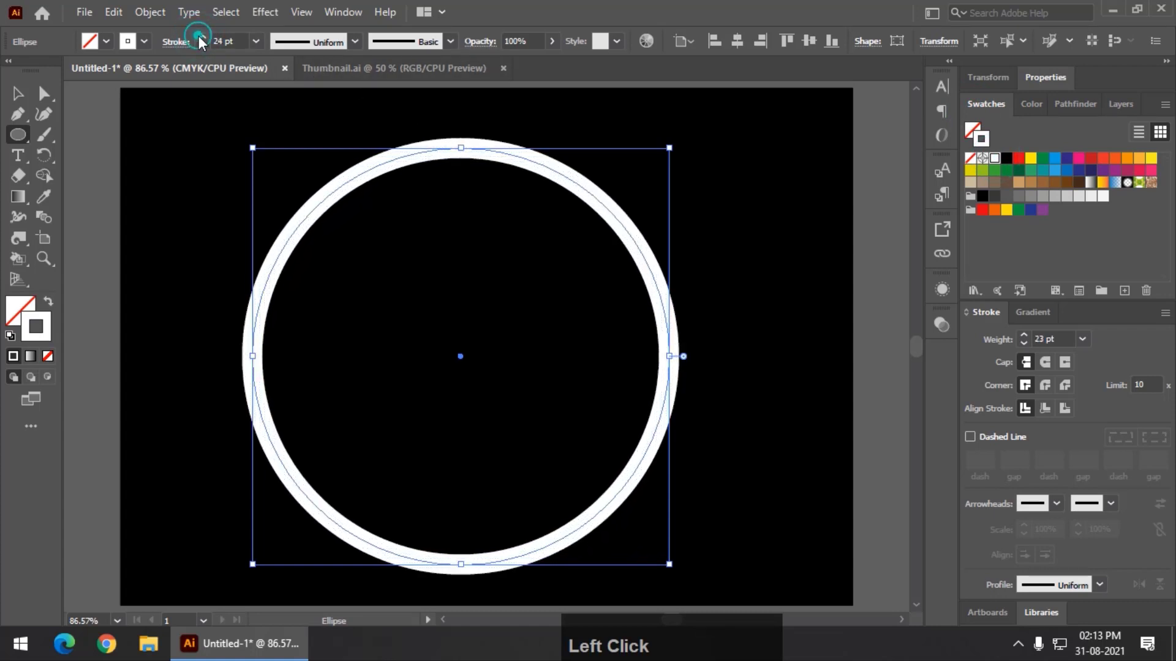
left_click(199, 38)
left_click(200, 38)
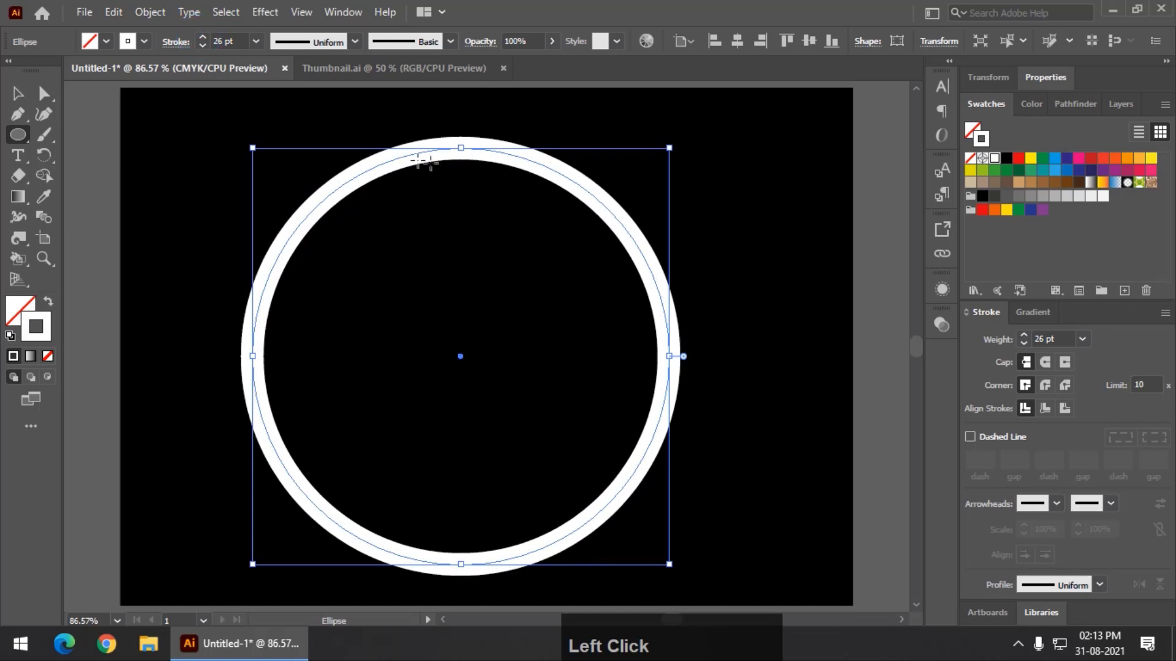
Step: Cut the circle's path at its four anchor points to make four separate quarter arcs, and deselect them
left_click(42, 92)
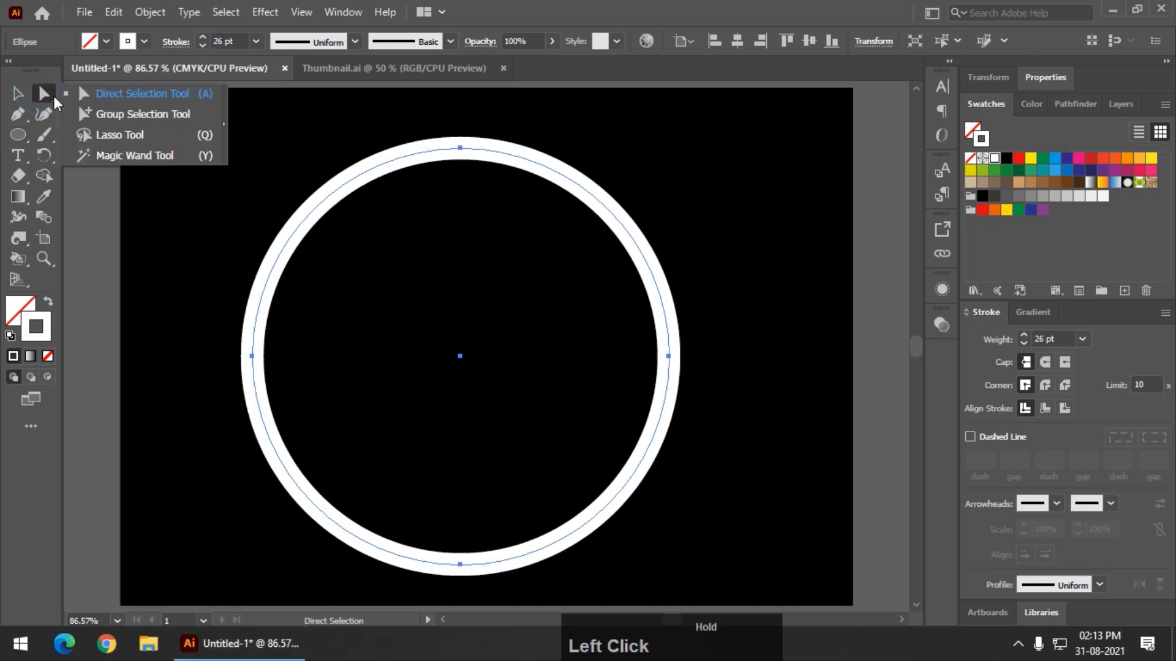
left_click(126, 93)
left_click_drag(427, 115, 490, 594)
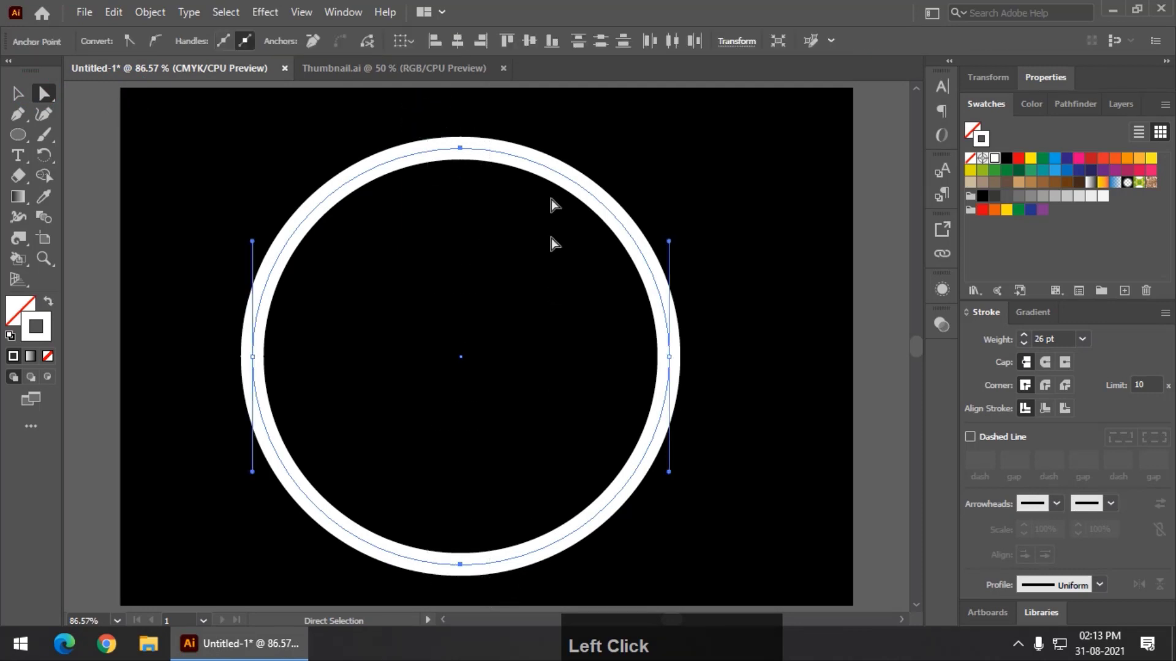
left_click(364, 42)
left_click_drag(188, 313, 734, 406)
left_click(367, 42)
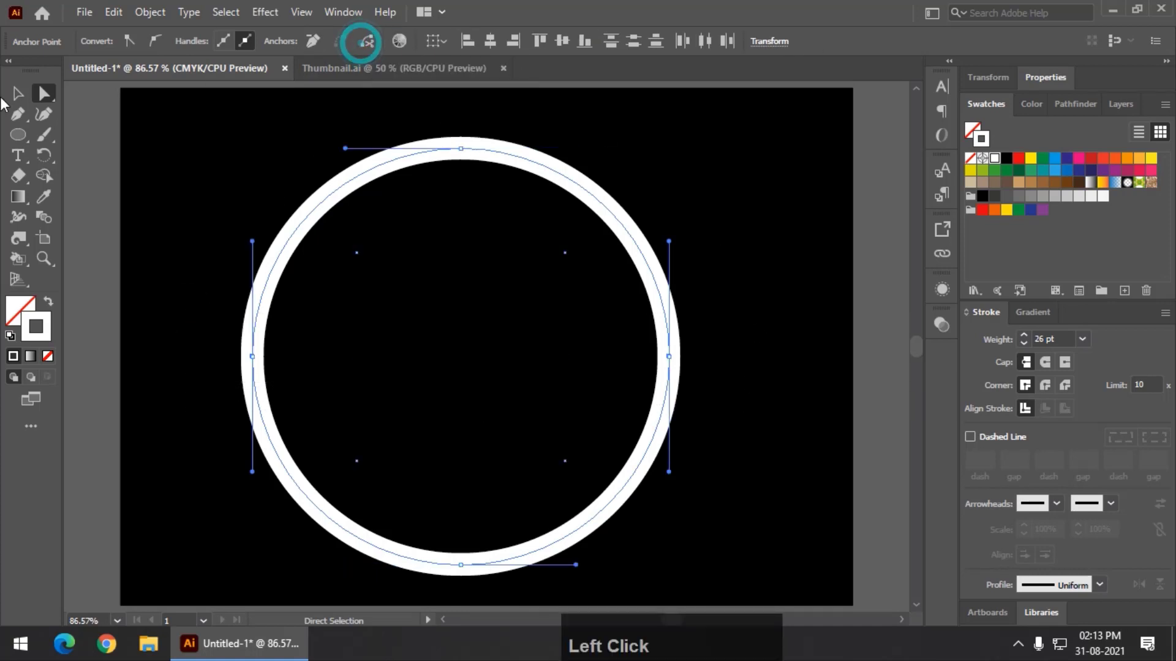
left_click(17, 93)
left_click(84, 126)
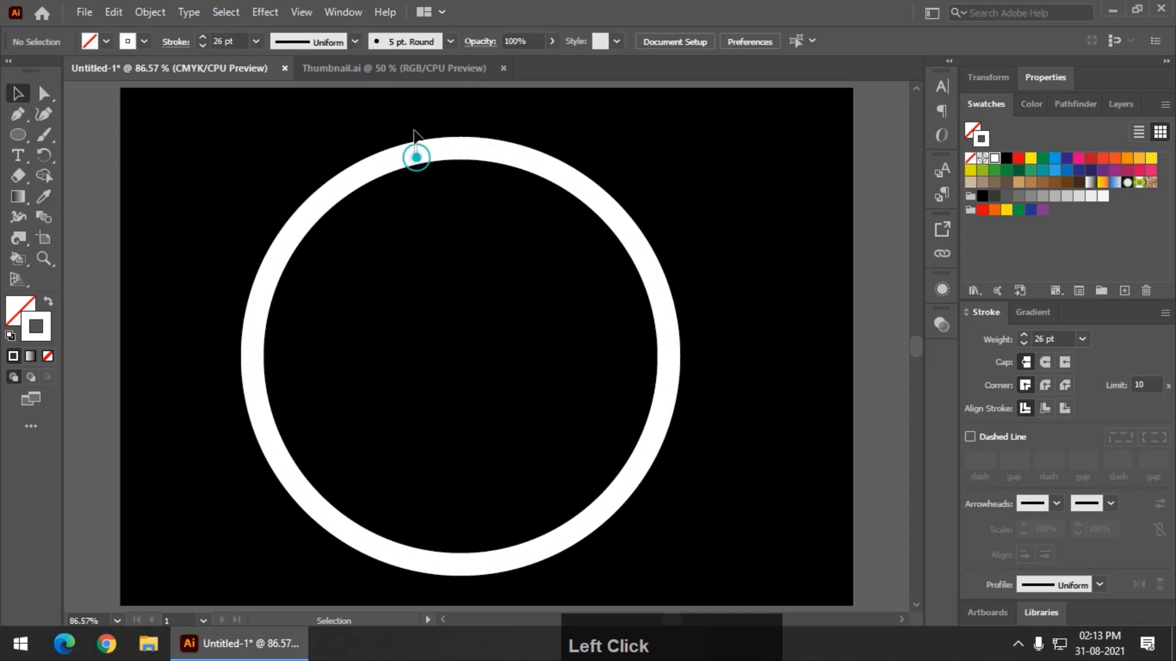
Step: Try moving the upper-left arc away from the circle and undo the move
mouse_move(415, 152)
left_mouse_down()
mouse_move(462, 147)
mouse_move(402, 155)
left_mouse_up()
left_click_drag(298, 147, 294, 145)
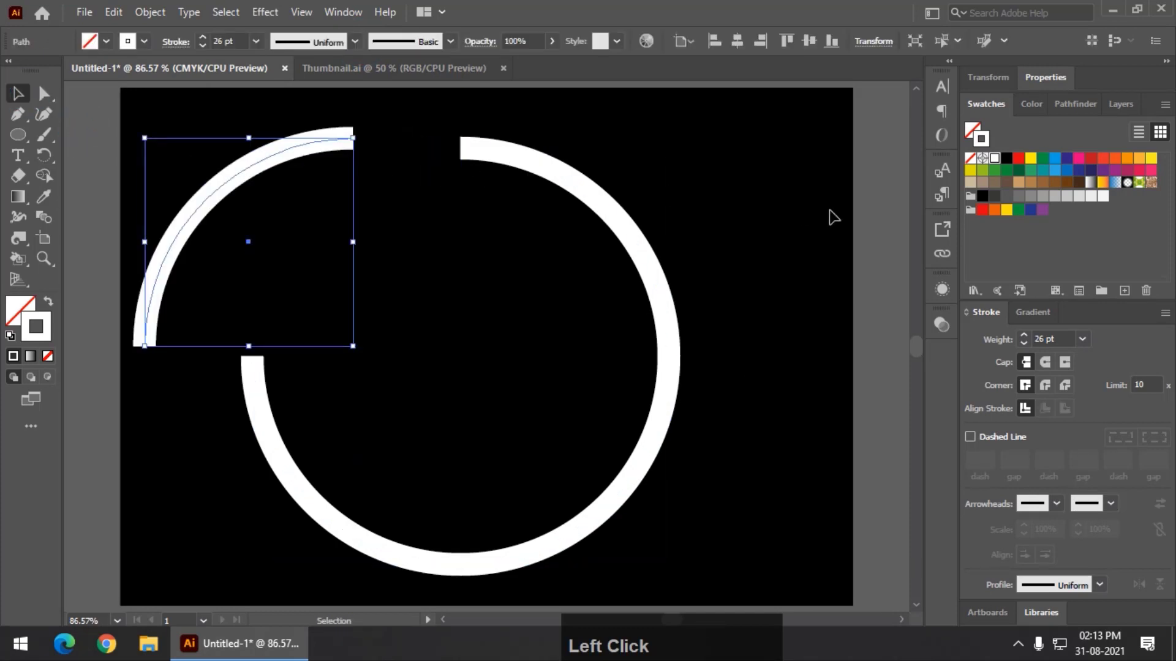
key("ctrl+z")
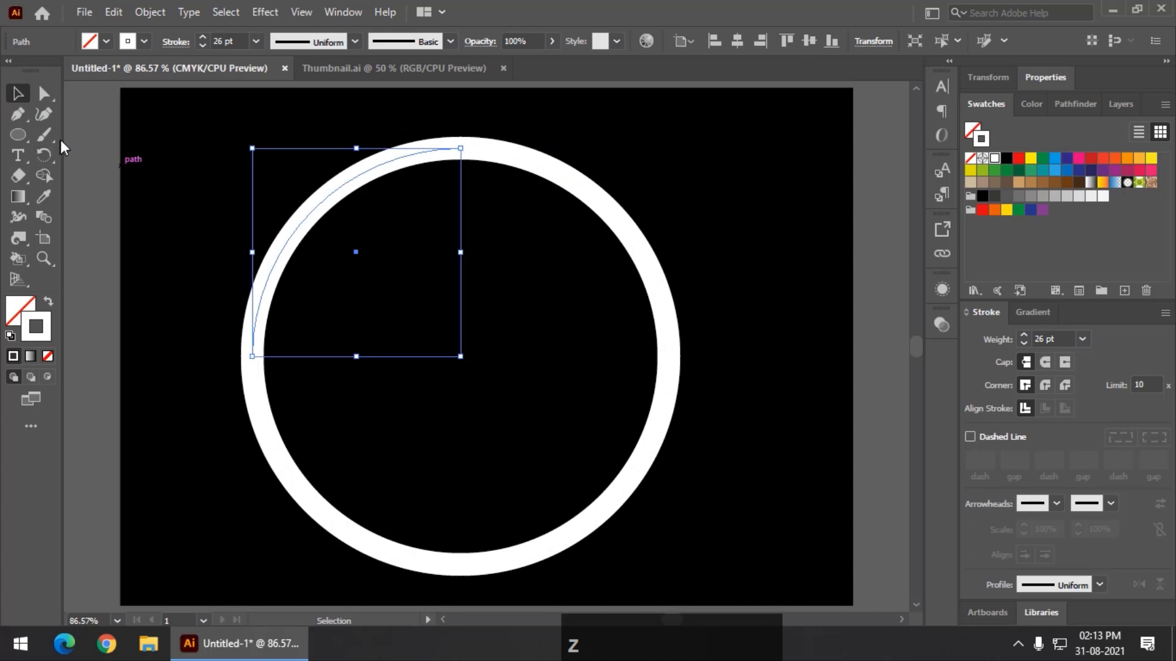
Step: Apply the triangular variable width profile, wide at one end and tapering to a point, to all four arcs
left_click_drag(87, 131, 704, 547)
left_click(355, 44)
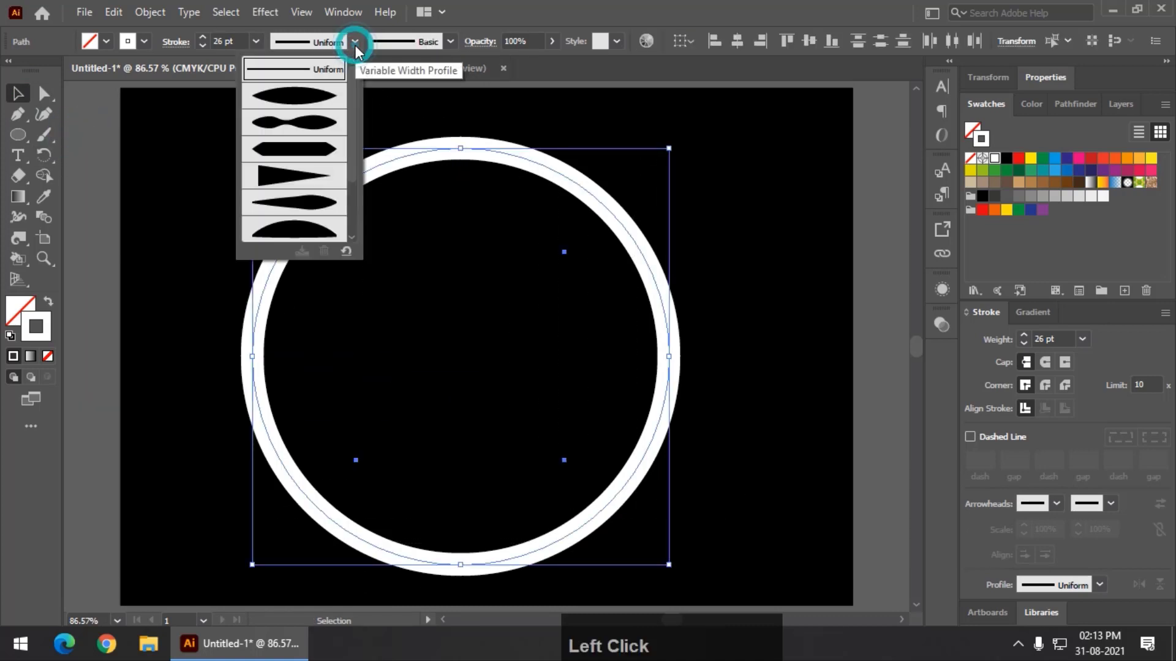
left_click(301, 171)
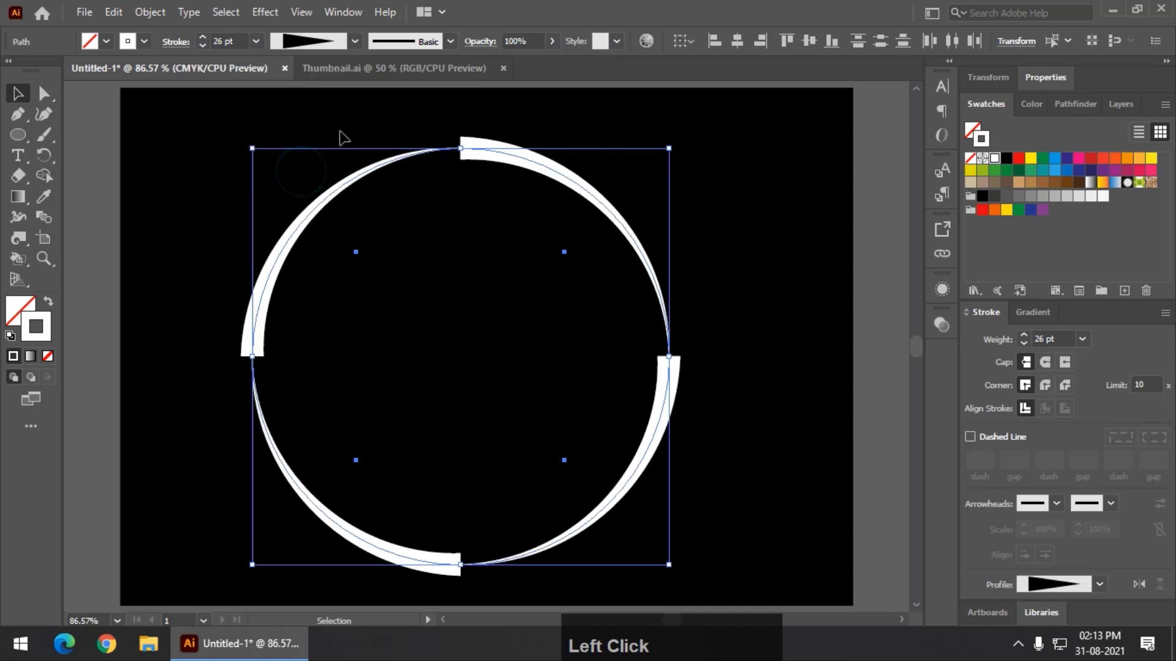
left_click(100, 187)
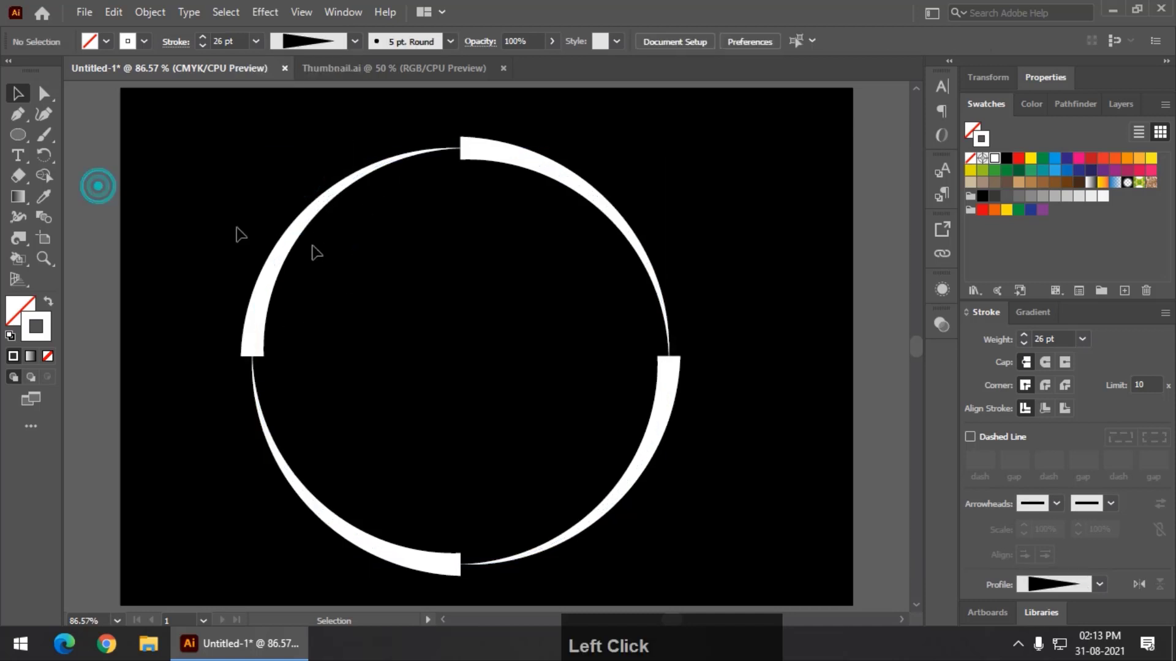
Step: Change the stroke colour of the upper-left and lower-right arcs to light orange
left_click(285, 251)
left_click(668, 416, "shift")
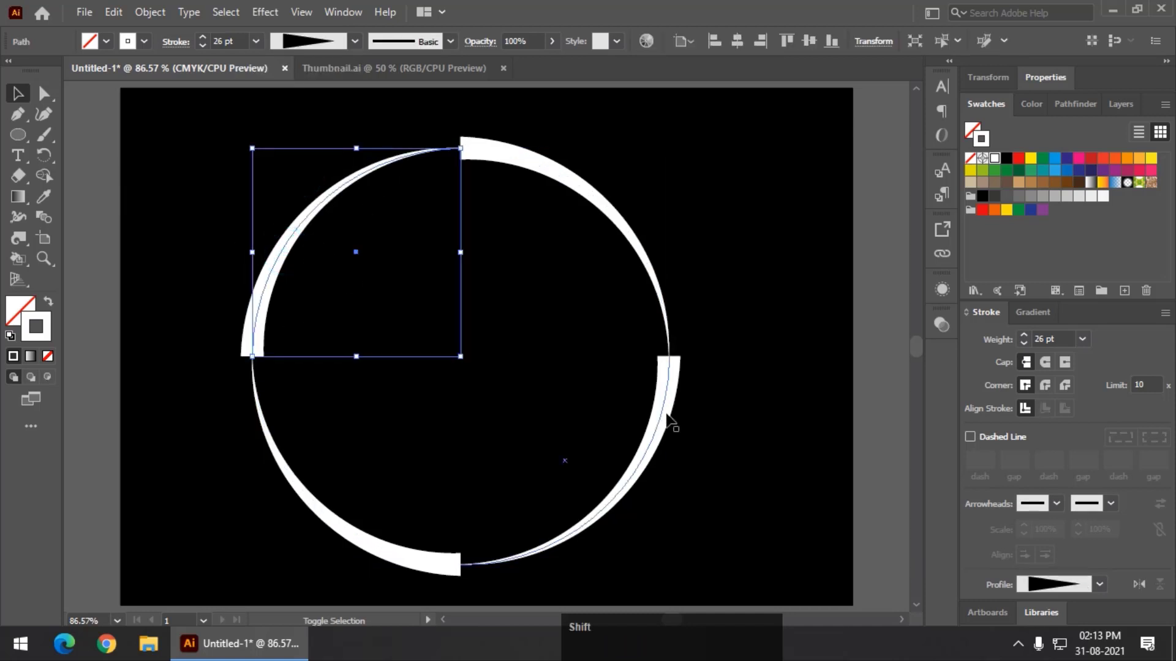
left_click(667, 417, "shift")
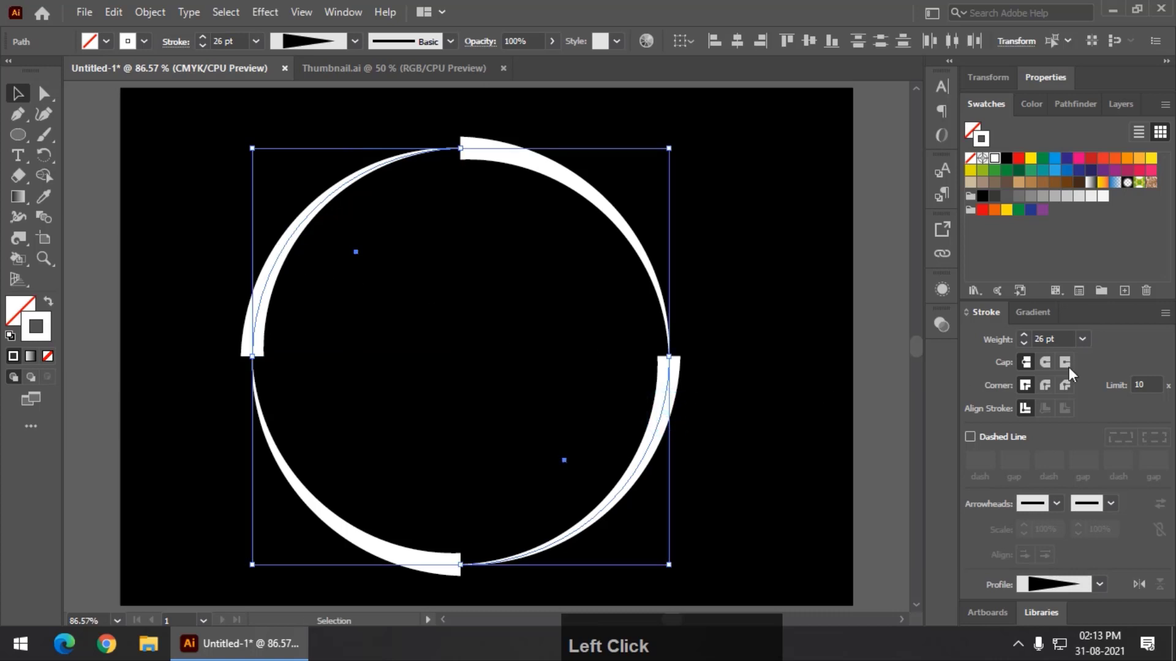
left_click(1139, 159)
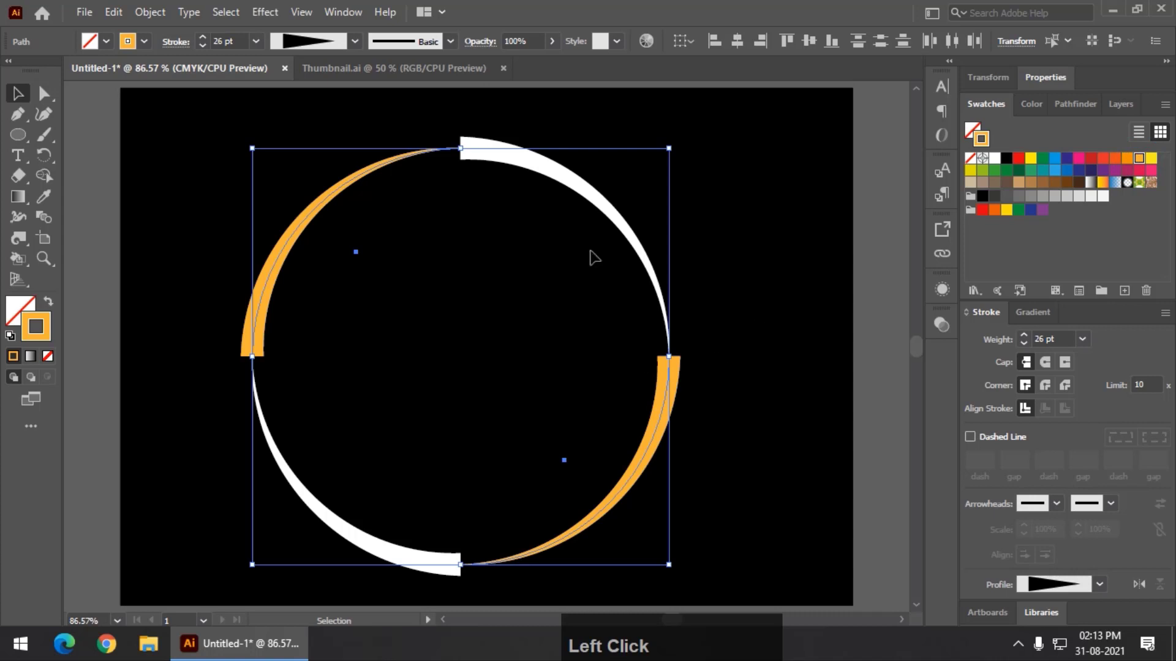
Step: Give all four arcs round caps and a dashed stroke with a 0 pt dash and a 27 pt gap
mouse_move(85, 131)
left_mouse_down()
mouse_move(404, 352)
mouse_move(757, 539)
left_mouse_up()
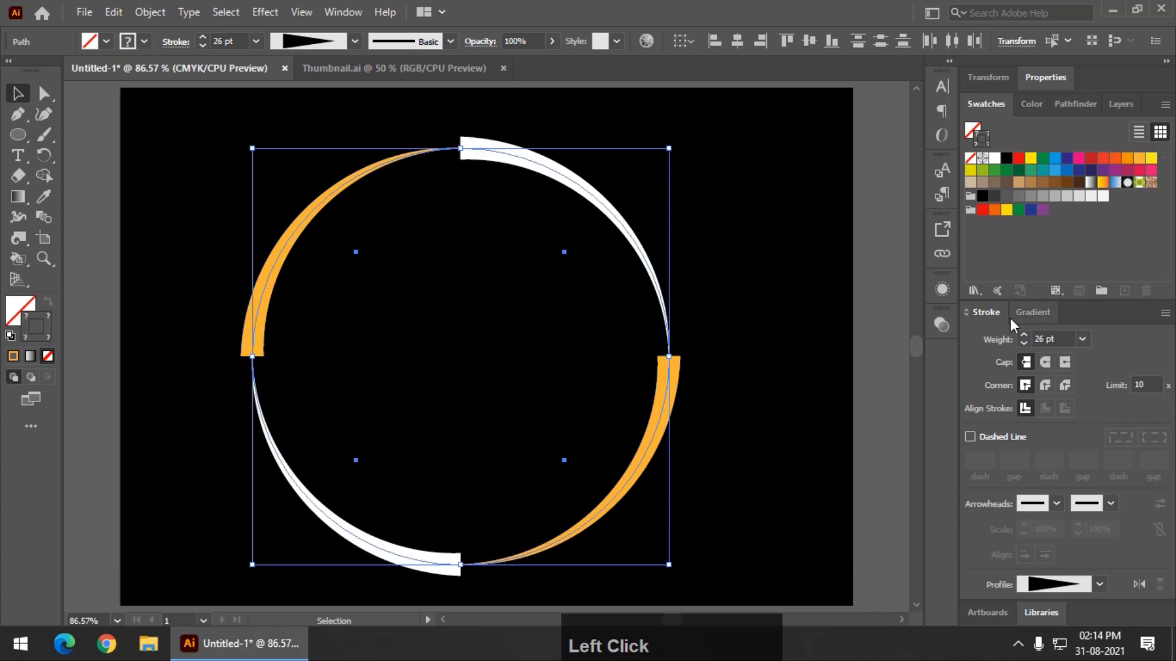
left_click(1045, 364)
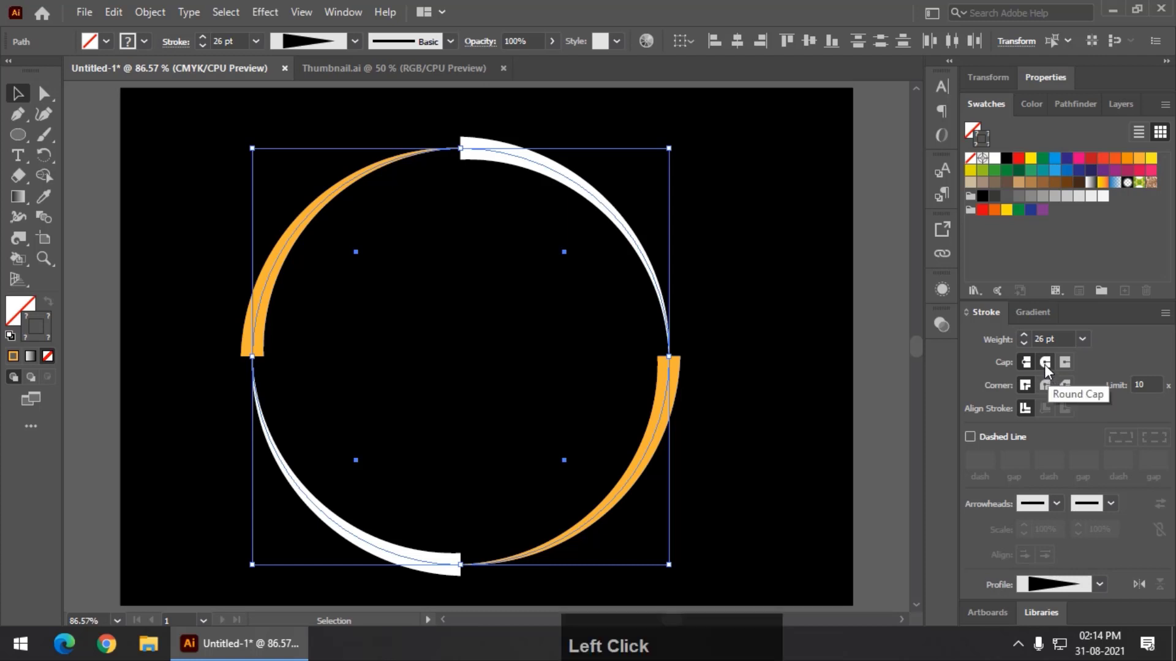
left_click(971, 436)
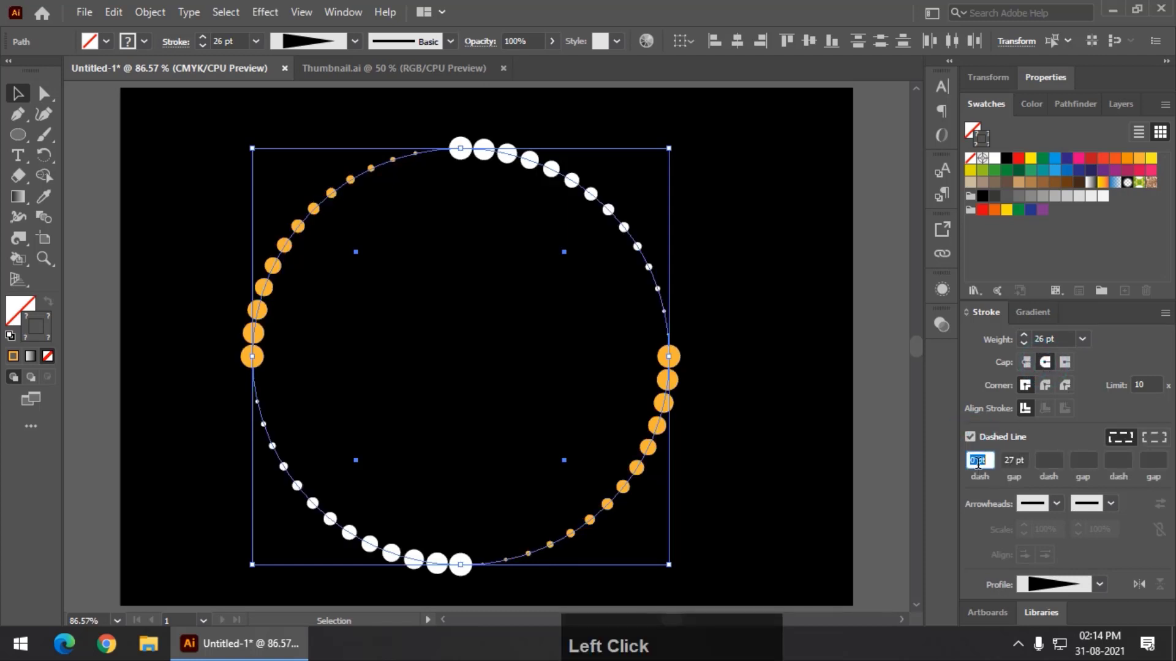
left_click(1014, 460)
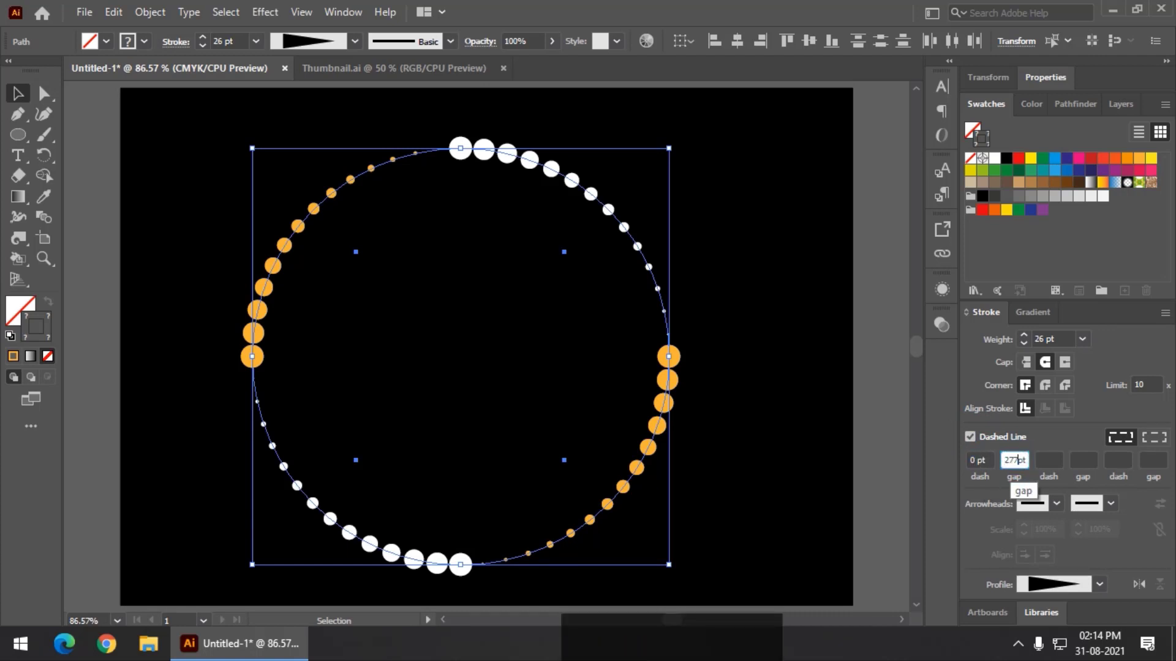
type("7")
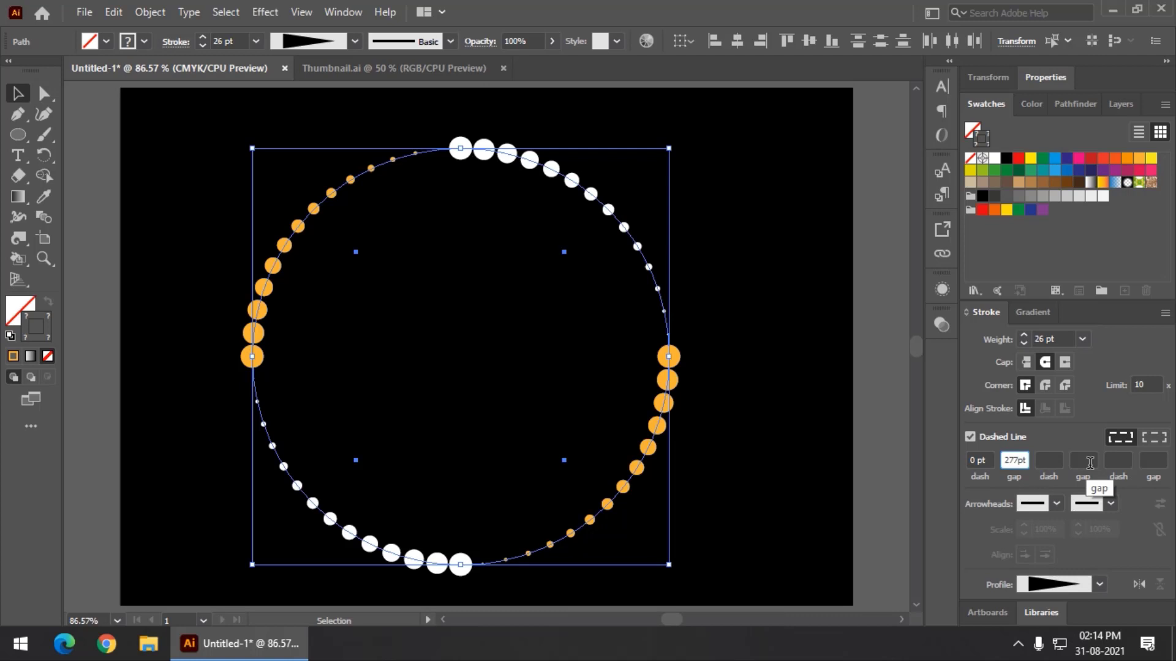
key("Return")
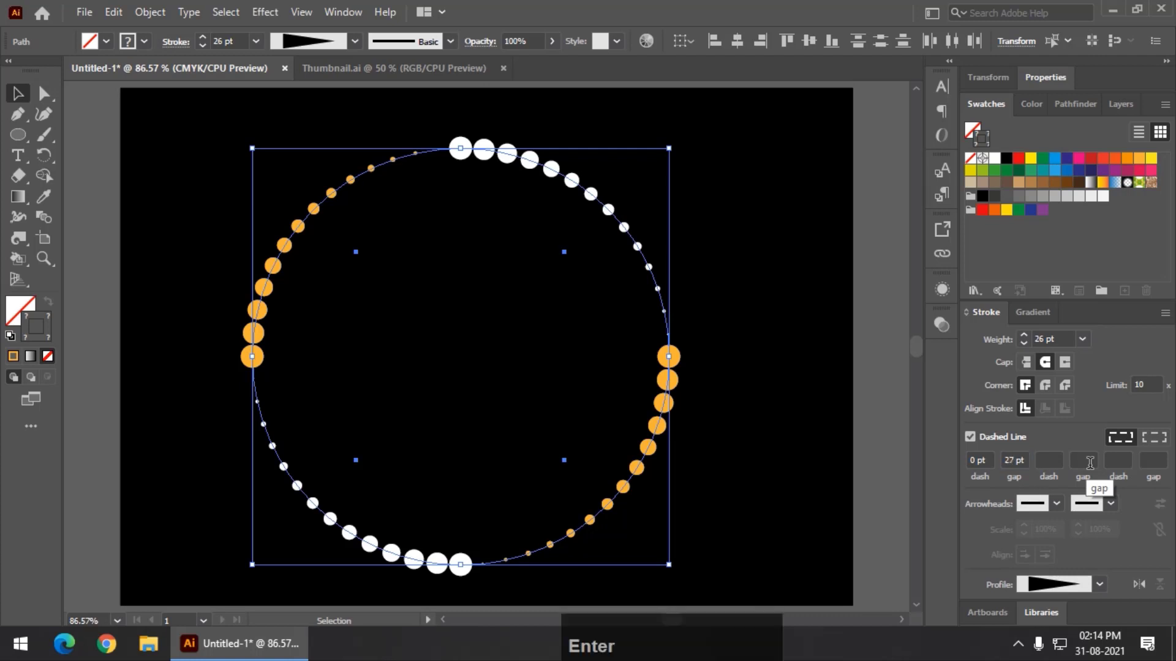
Step: Group the four dashed arcs and start a Transform effect on the group with 1 copy
right_click(549, 170)
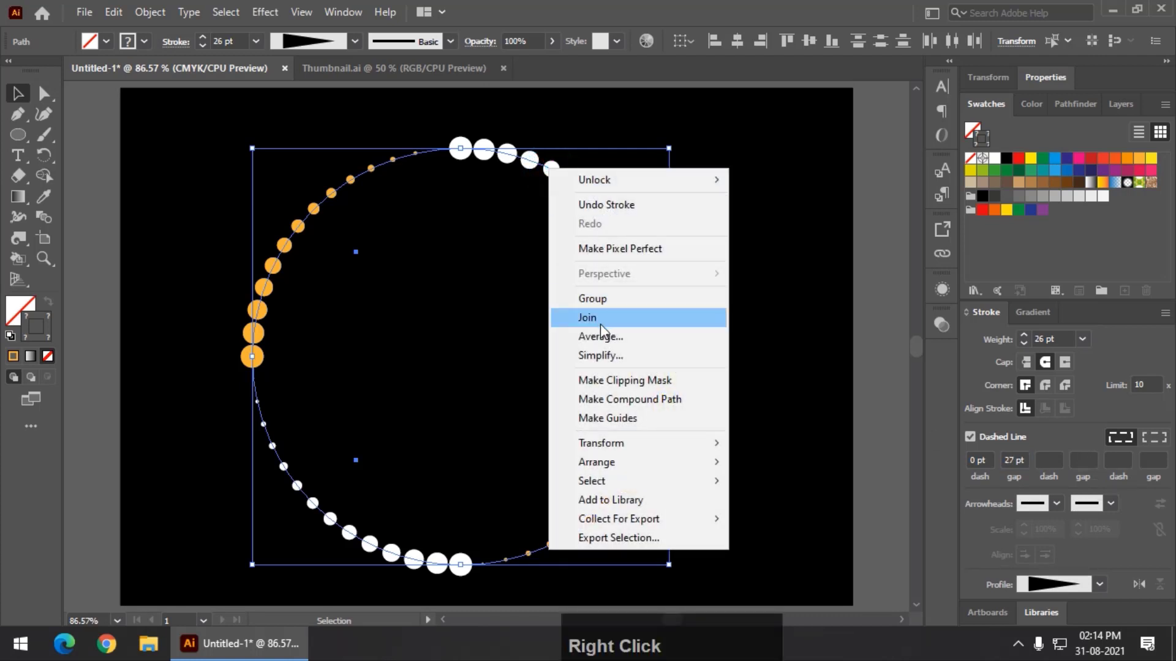
left_click(597, 304)
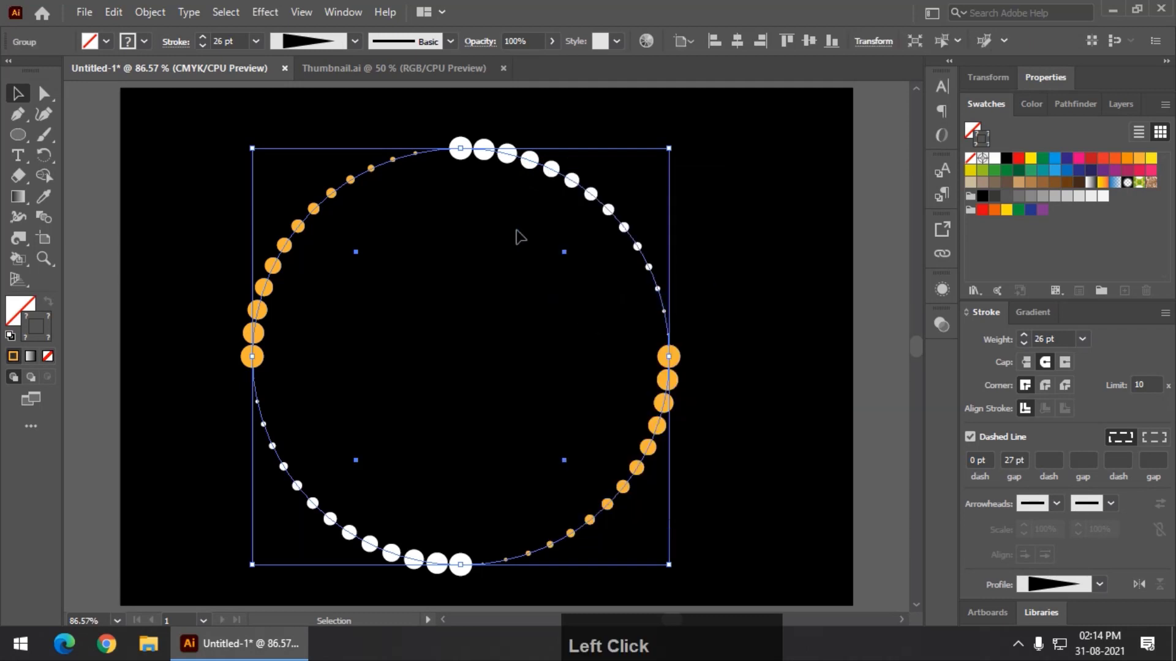
left_click(258, 16)
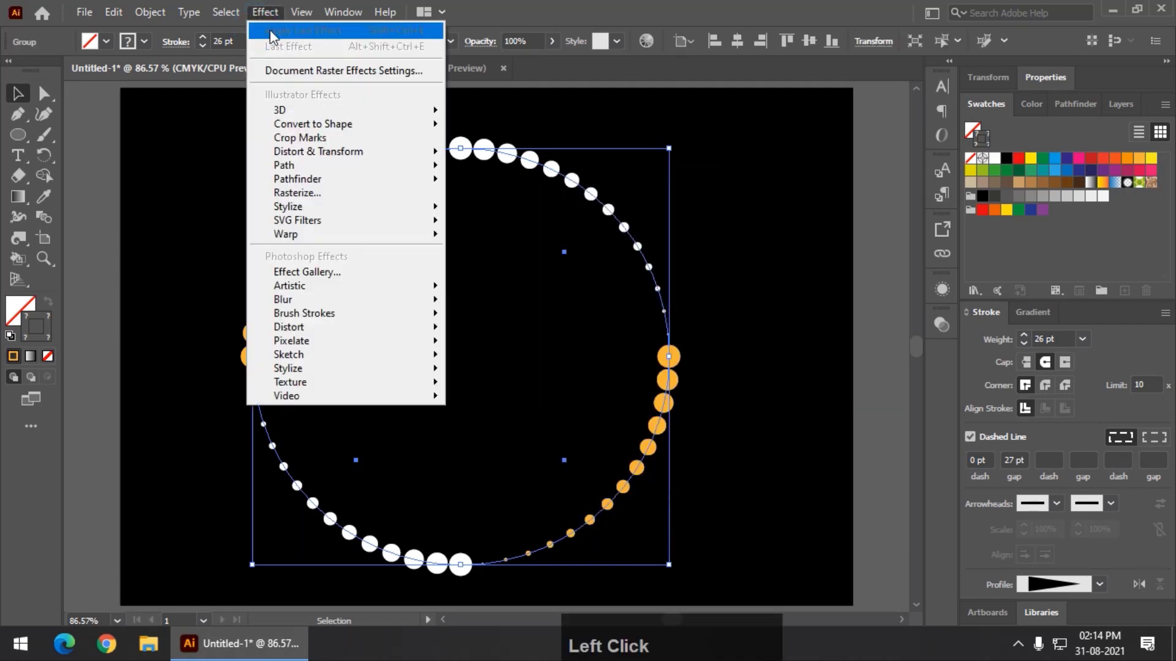
mouse_move(328, 150)
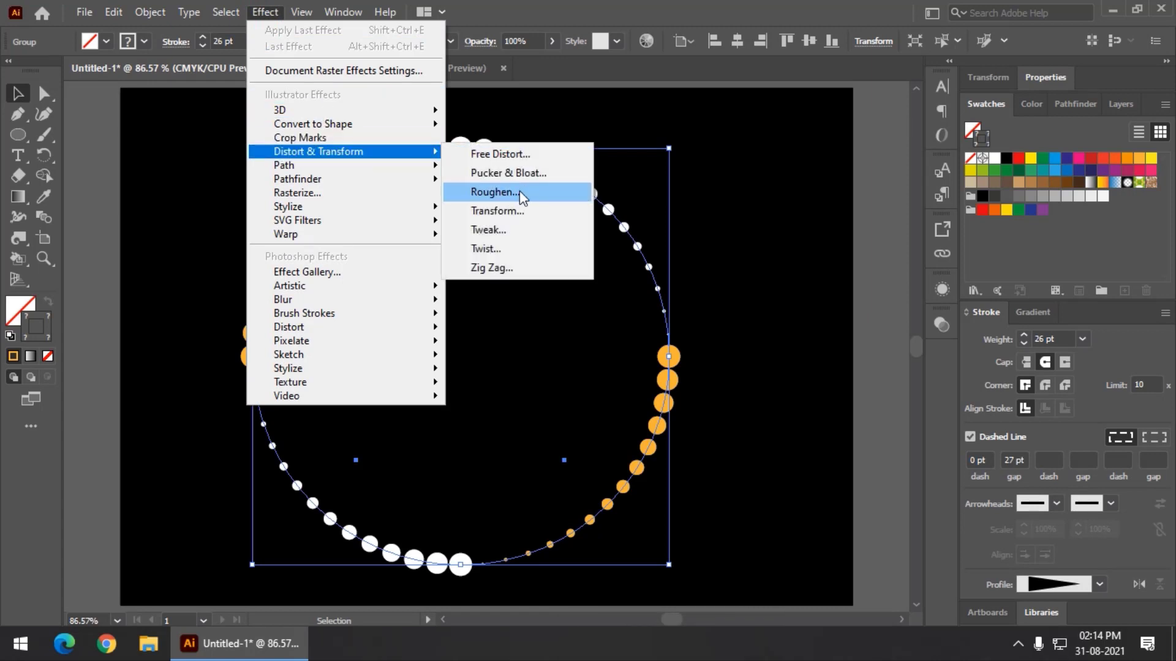
left_click(508, 212)
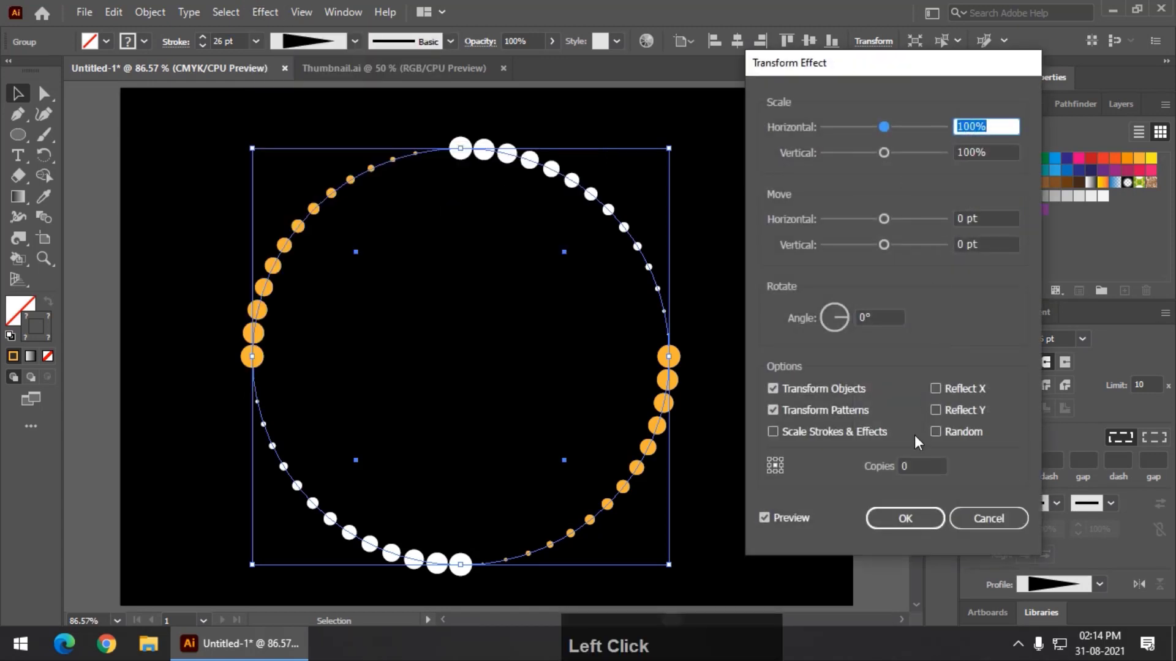
left_click(904, 466)
scroll(909, 467, "up", 1)
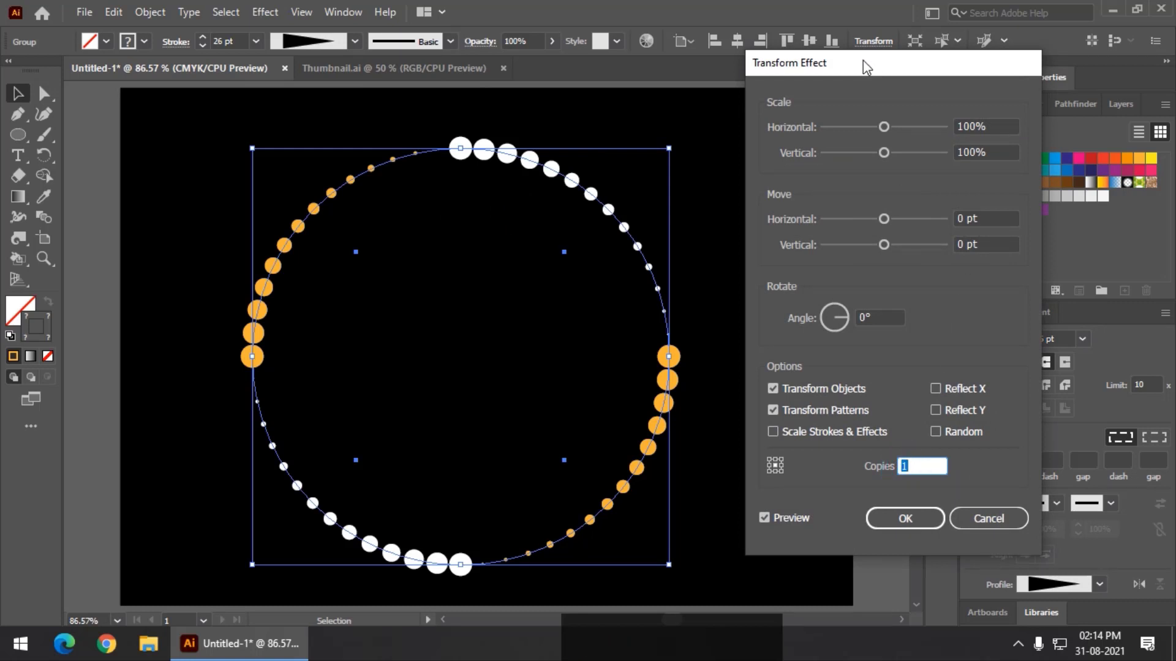
left_click_drag(863, 60, 842, 43)
Step: Set the Transform effect's horizontal and vertical scale to 85%
left_click(941, 112)
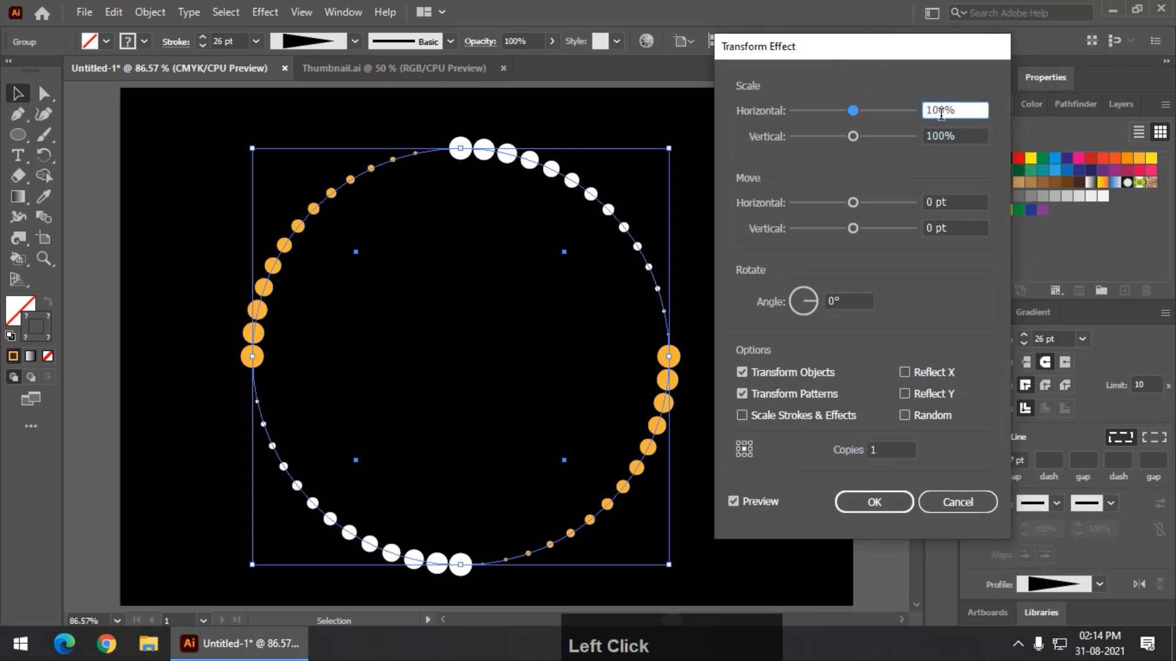
scroll(941, 112, "down", 12)
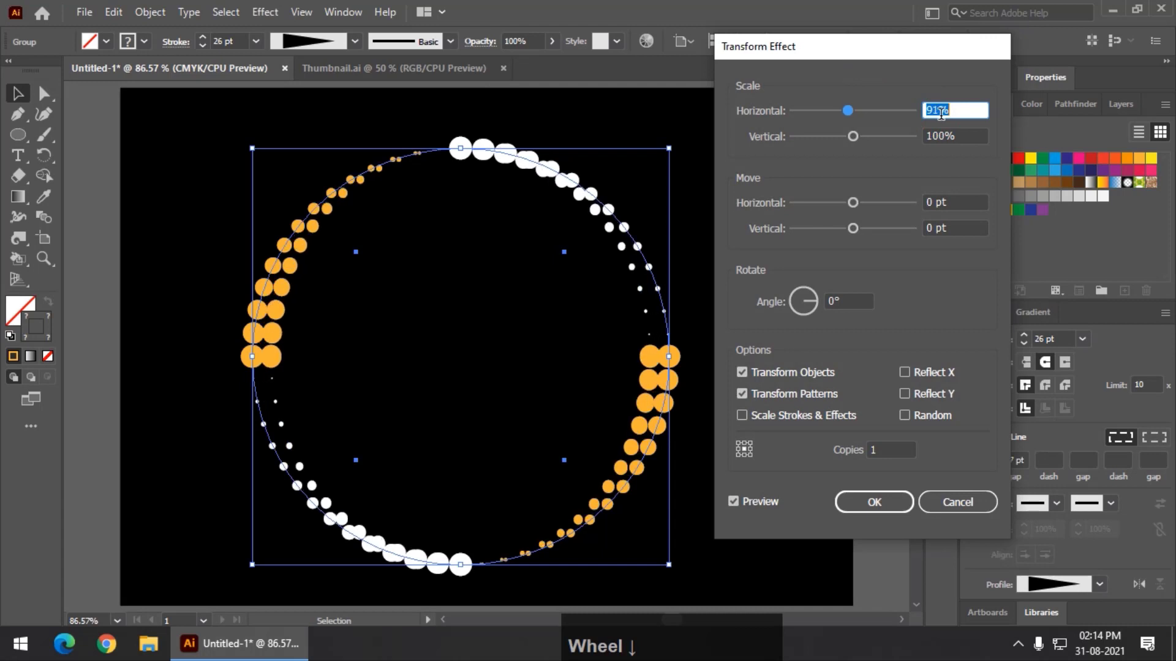
scroll(941, 112, "down", 3)
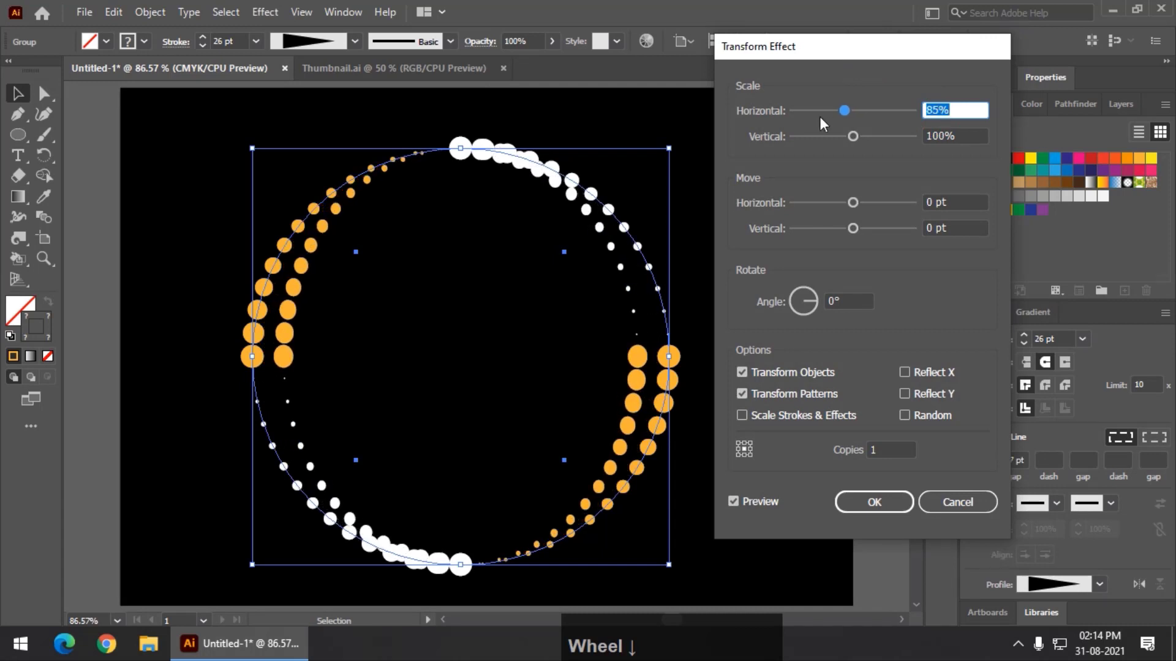
left_click(941, 135)
scroll(940, 136, "down", 7)
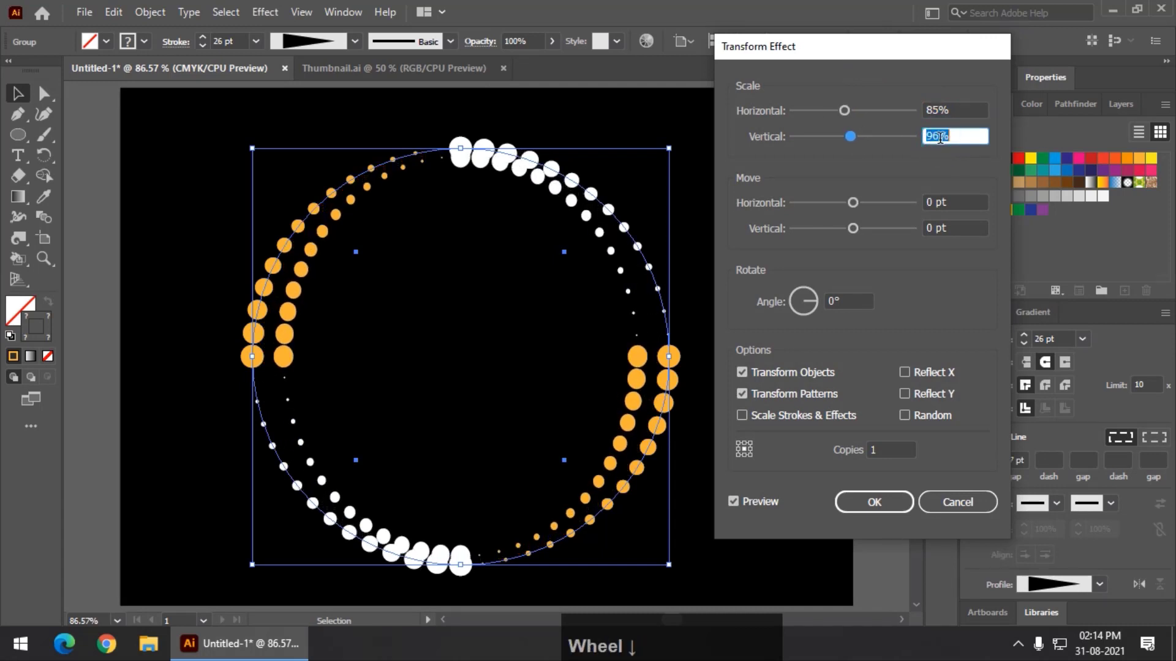
scroll(940, 137, "down", 8)
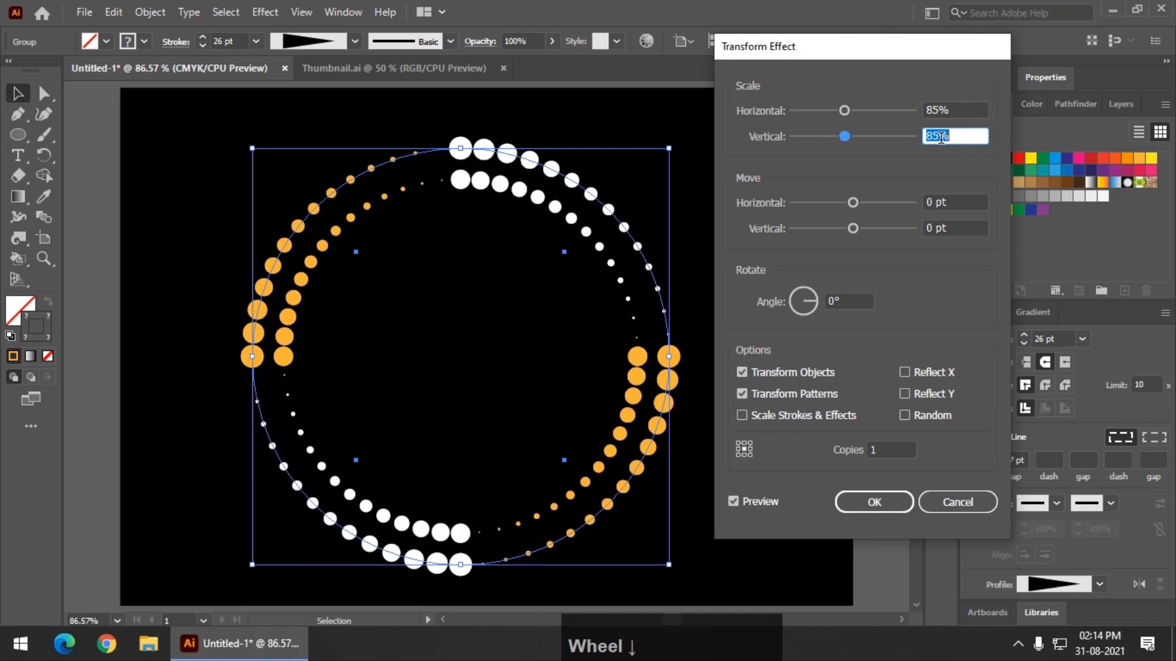
Step: Set the Transform effect's rotation angle to 8° and its copies to 25, apply it and deselect the artwork
left_click(845, 302)
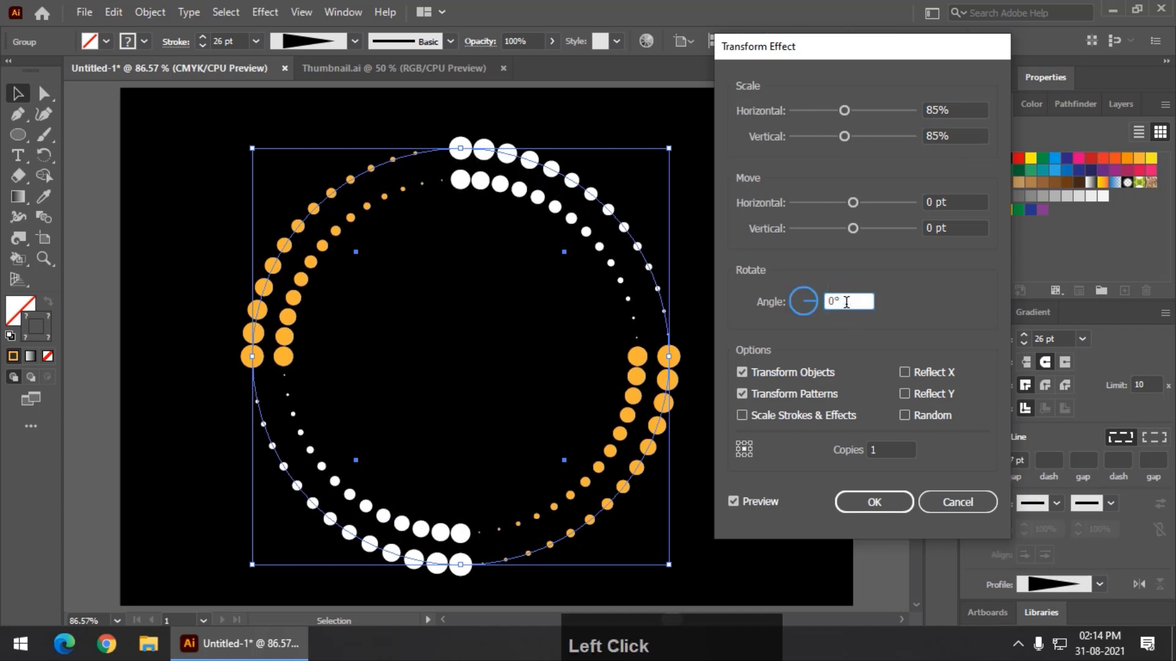
scroll(845, 302, "down", 1)
scroll(845, 302, "up", 9)
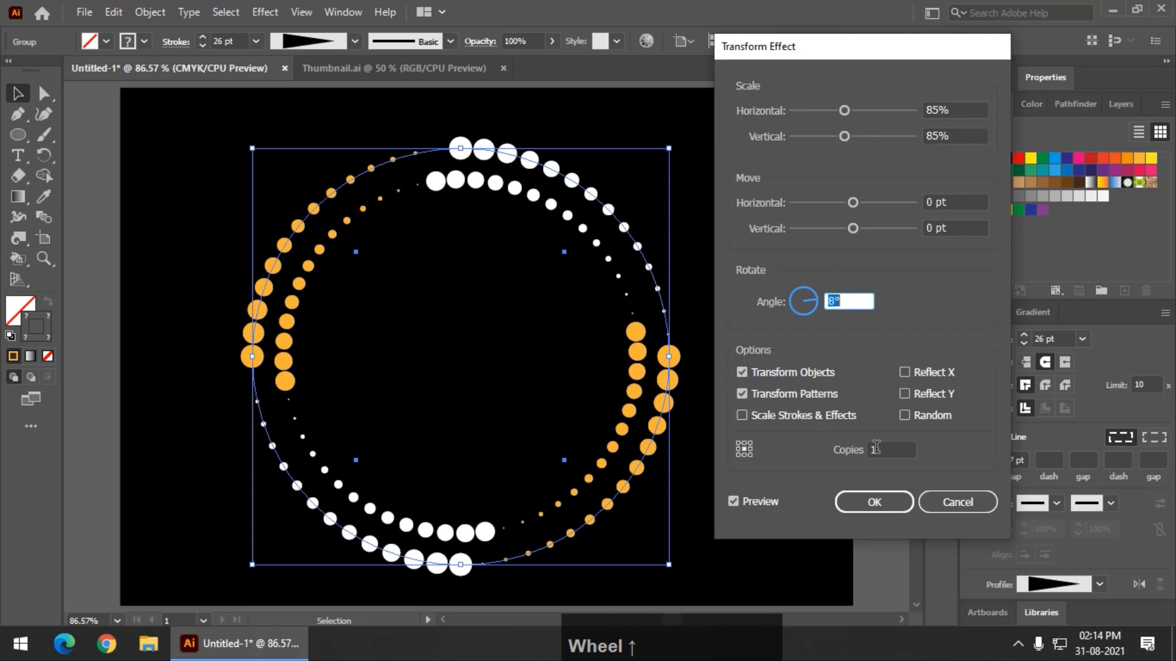
left_click(876, 447)
scroll(881, 445, "up", 16)
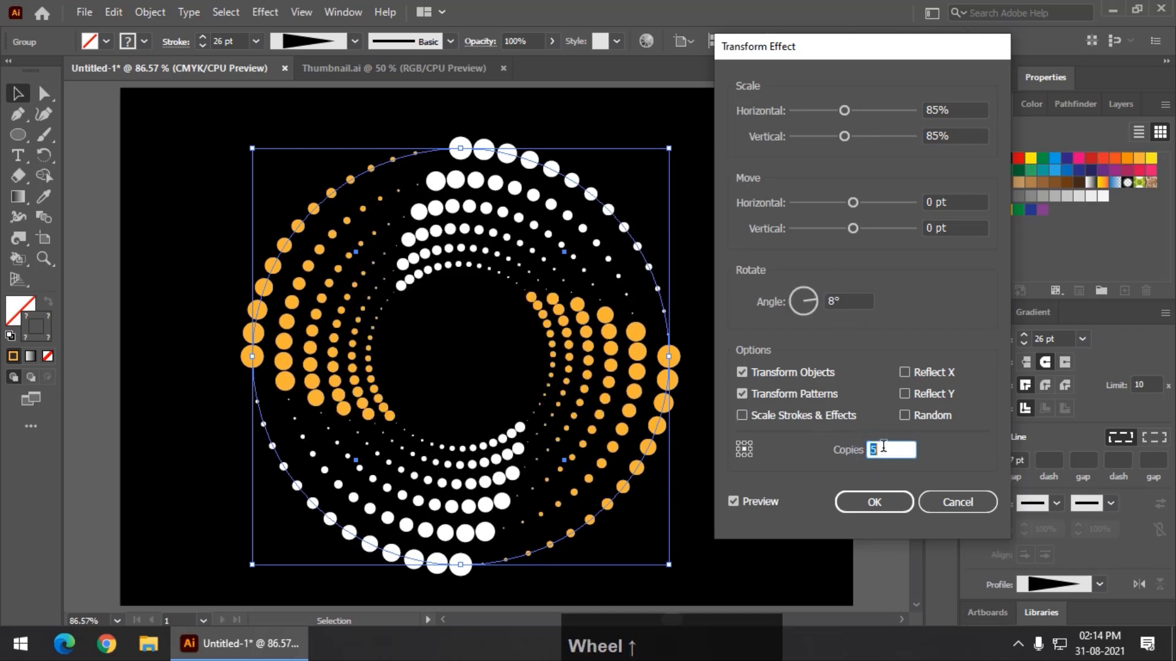
scroll(885, 447, "up", 3)
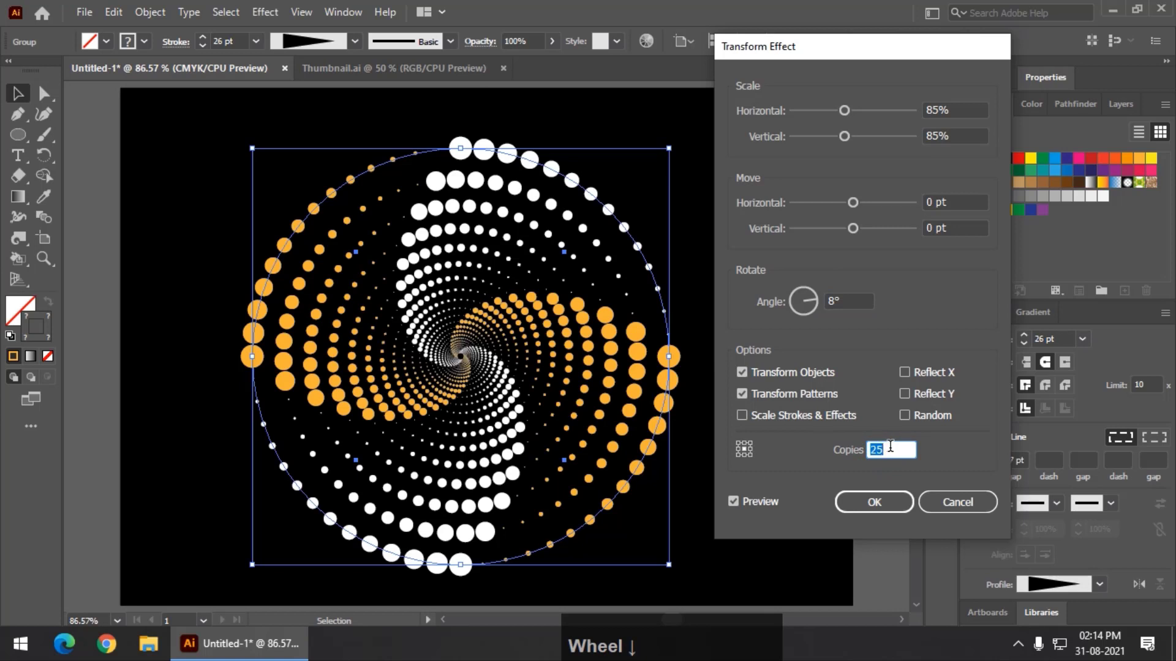
left_click(895, 502)
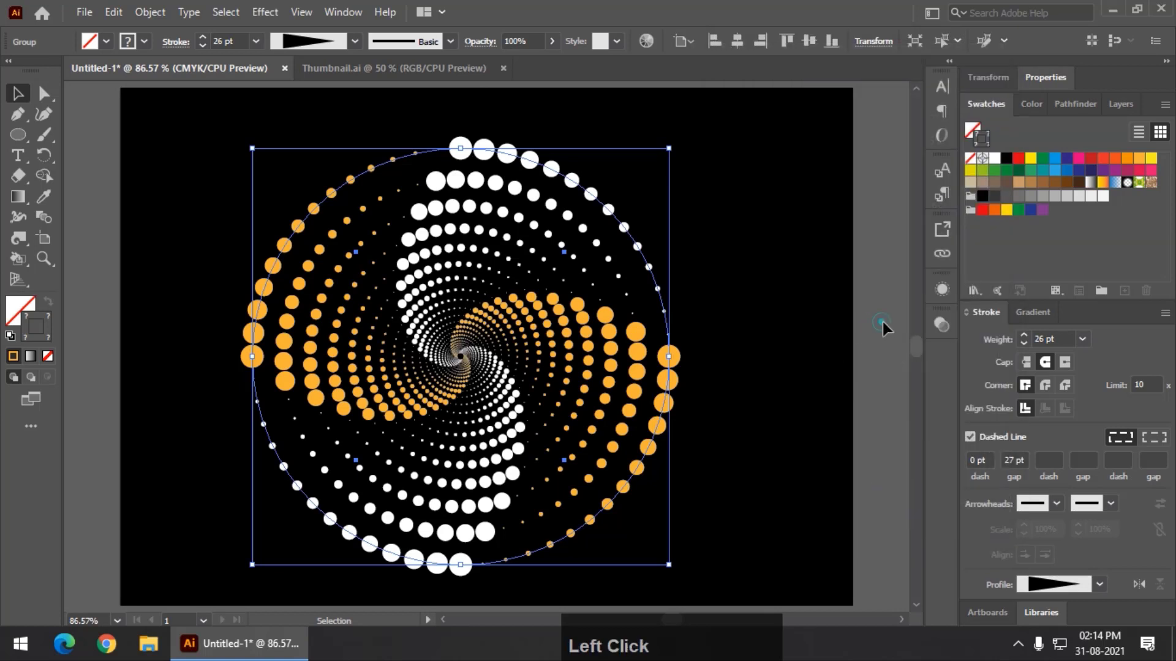
left_click(882, 323)
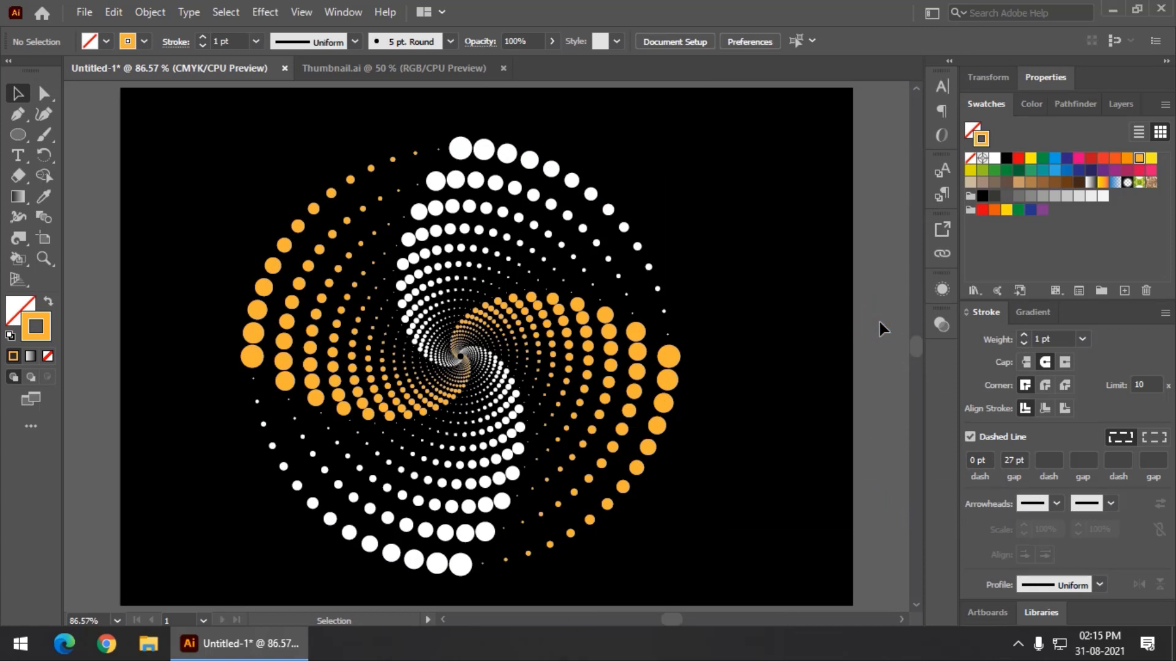
Step: Expand the appearance of the dotted spiral group into filled shapes and deselect it
left_click(447, 202)
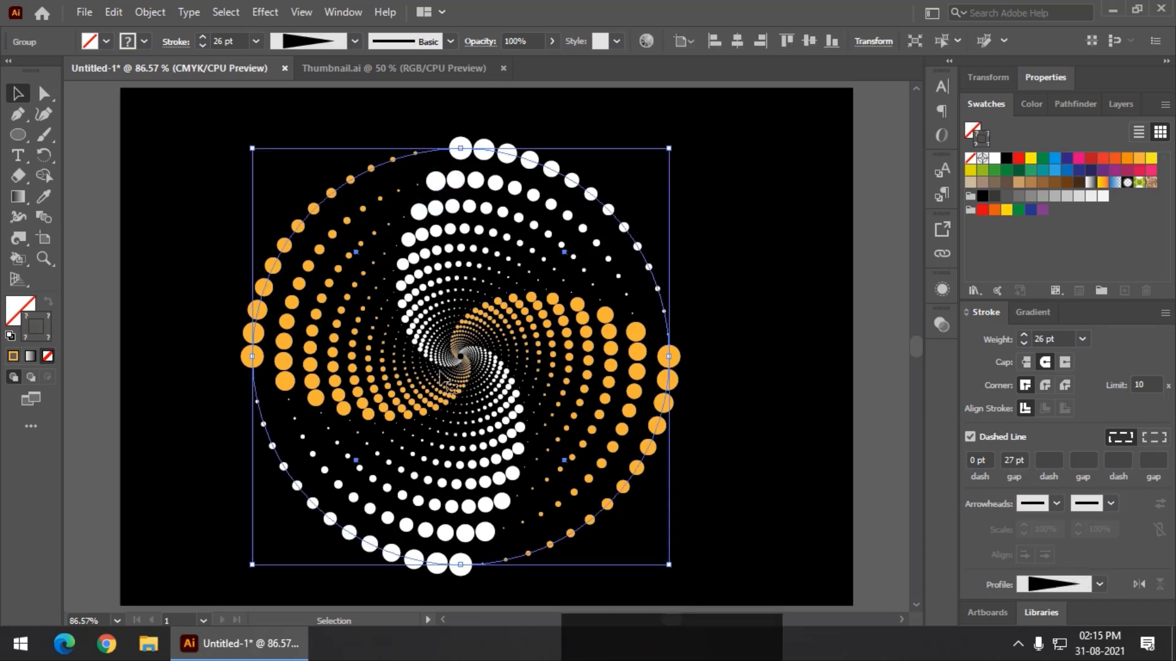
left_click(164, 12)
left_click(235, 228)
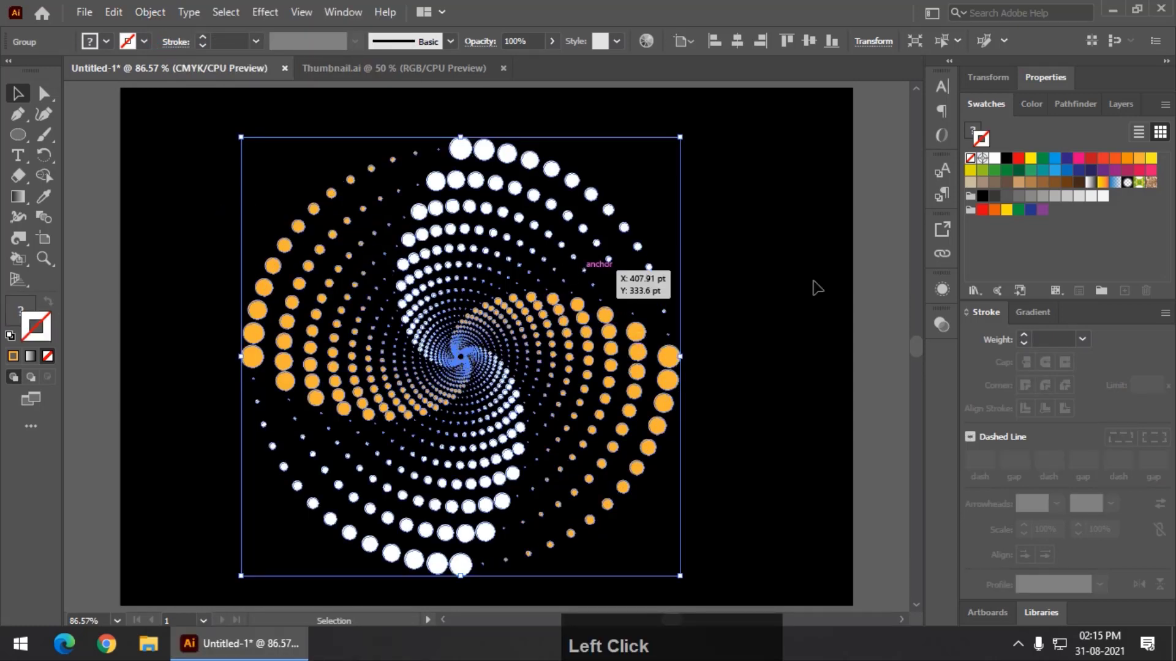
left_click(880, 271)
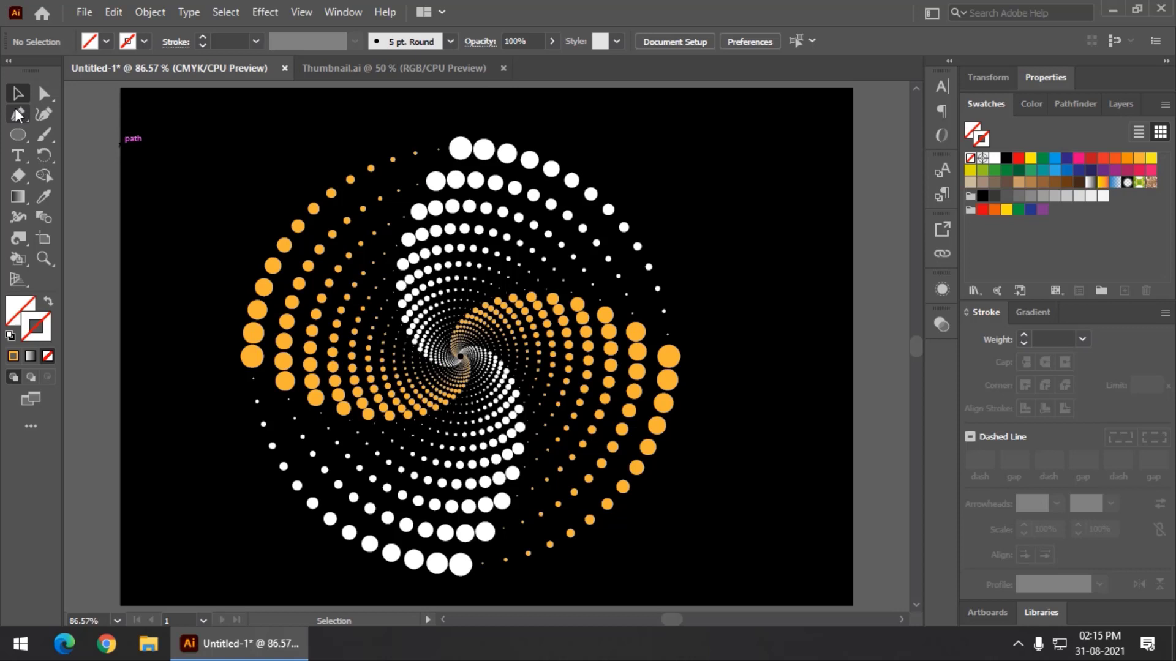
Step: Try recolouring all orange dots with a pink fill and no stroke, selecting them with the Magic Wand
left_click(43, 94)
left_click(147, 159)
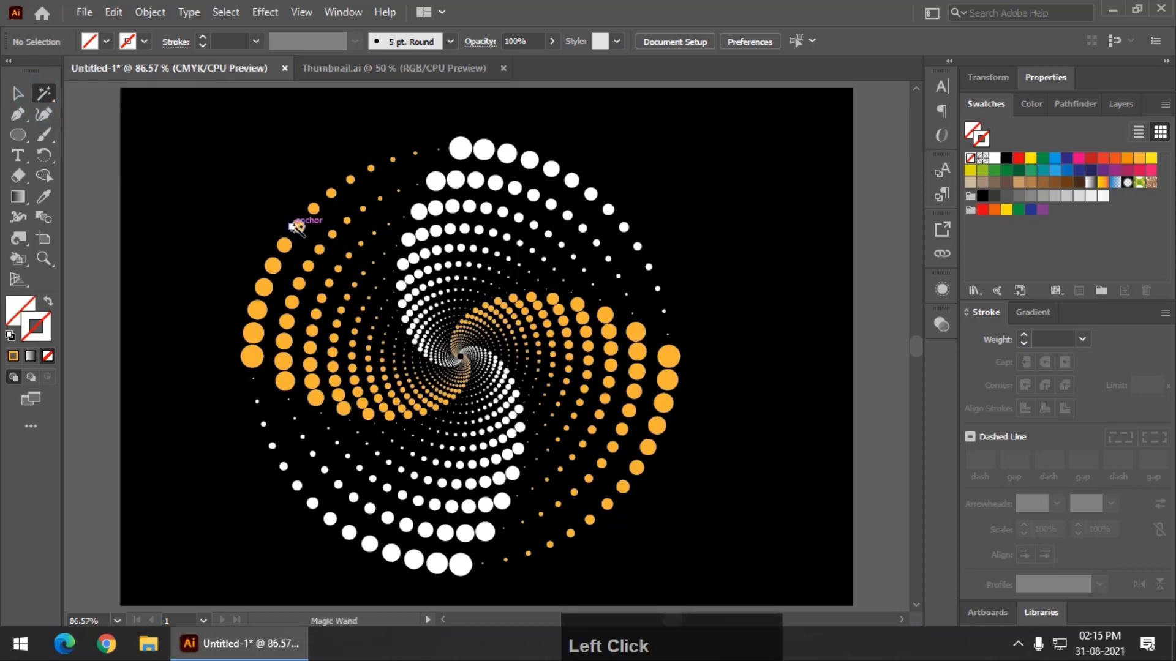
left_click(297, 226)
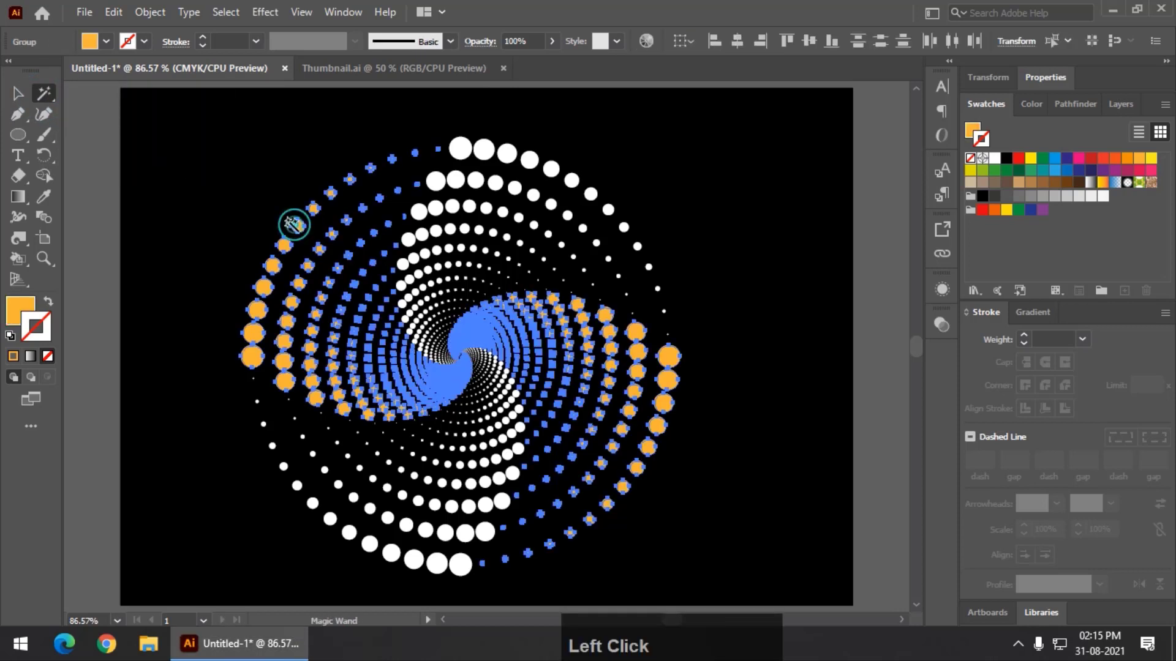
left_click(1078, 159)
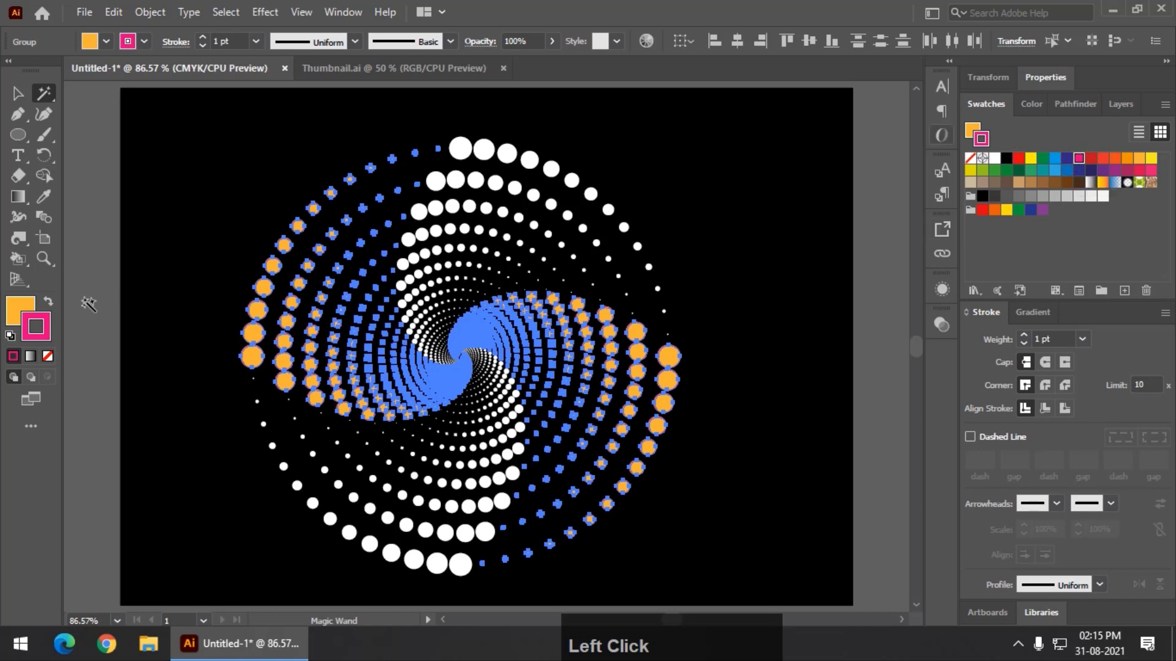
left_click(989, 126)
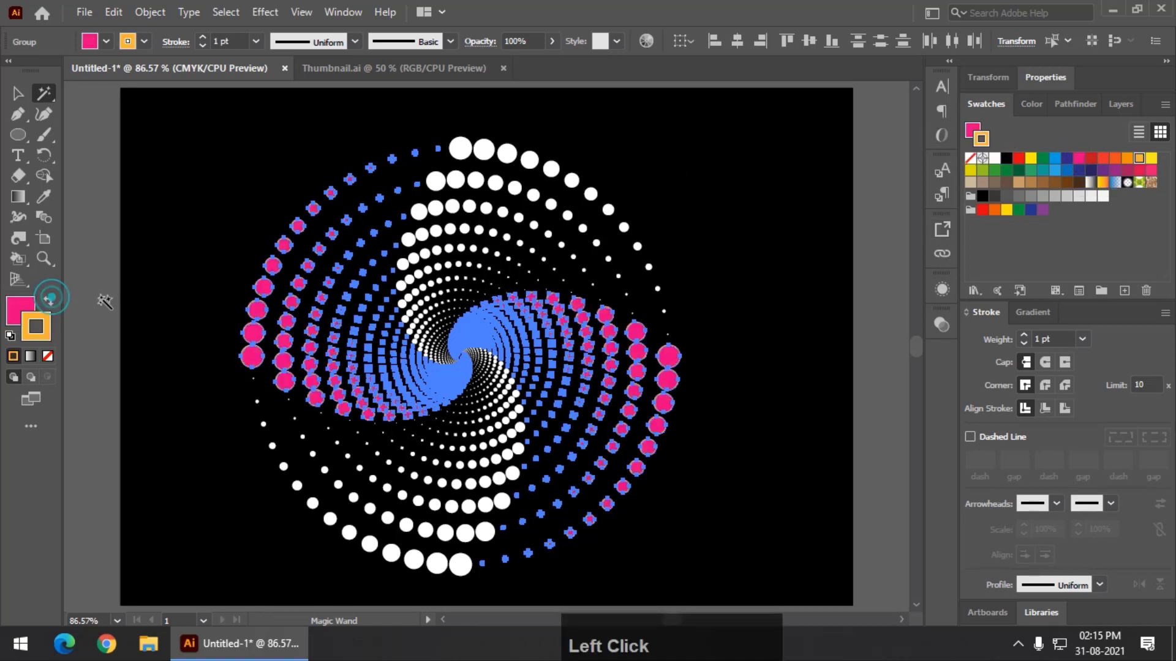
left_click(970, 159)
left_click(18, 92)
left_click(77, 128)
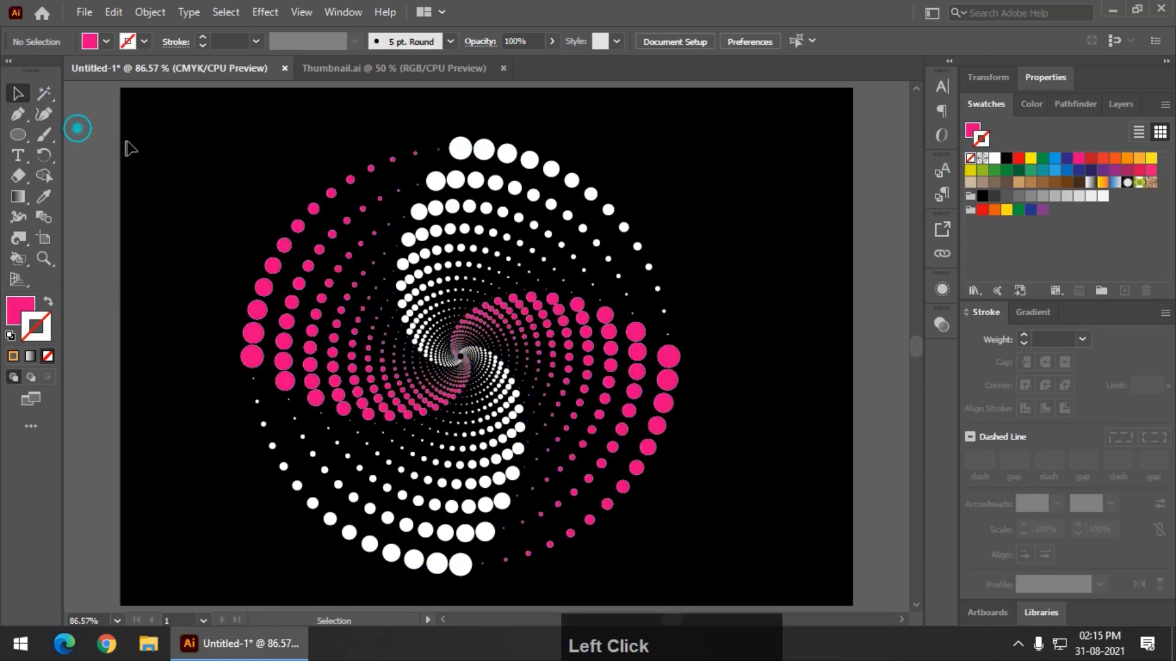
Step: Try recolouring all white dots with a yellow fill and no stroke, selecting them with the Magic Wand
left_click(44, 94)
left_click(466, 148)
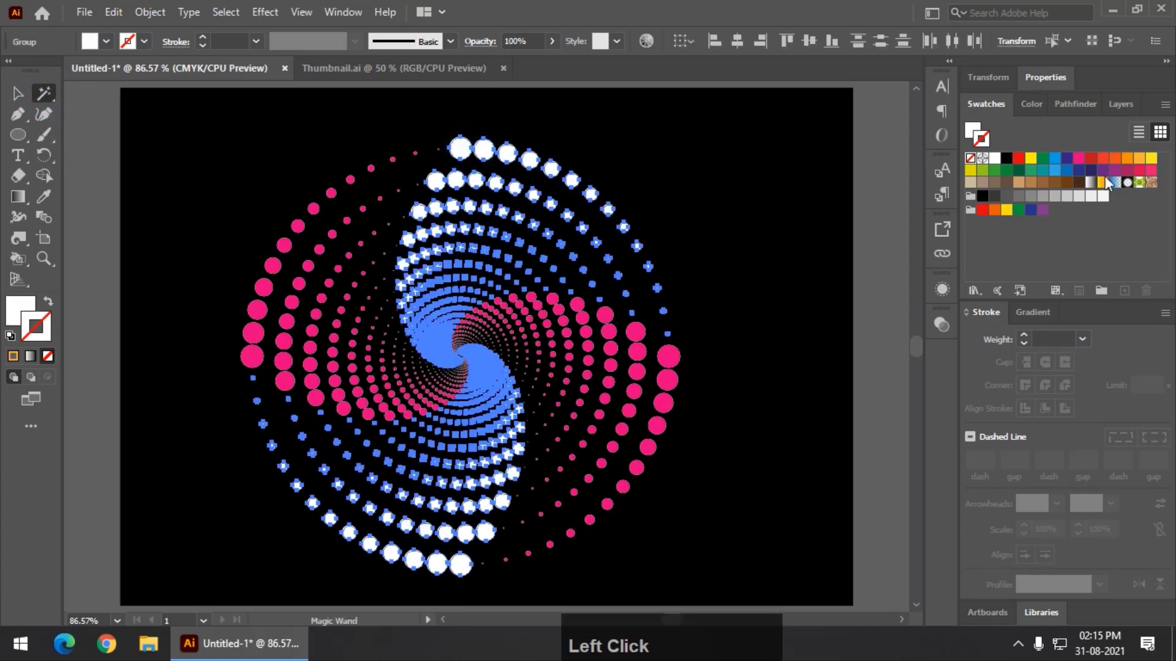
key("x")
left_click(1151, 158)
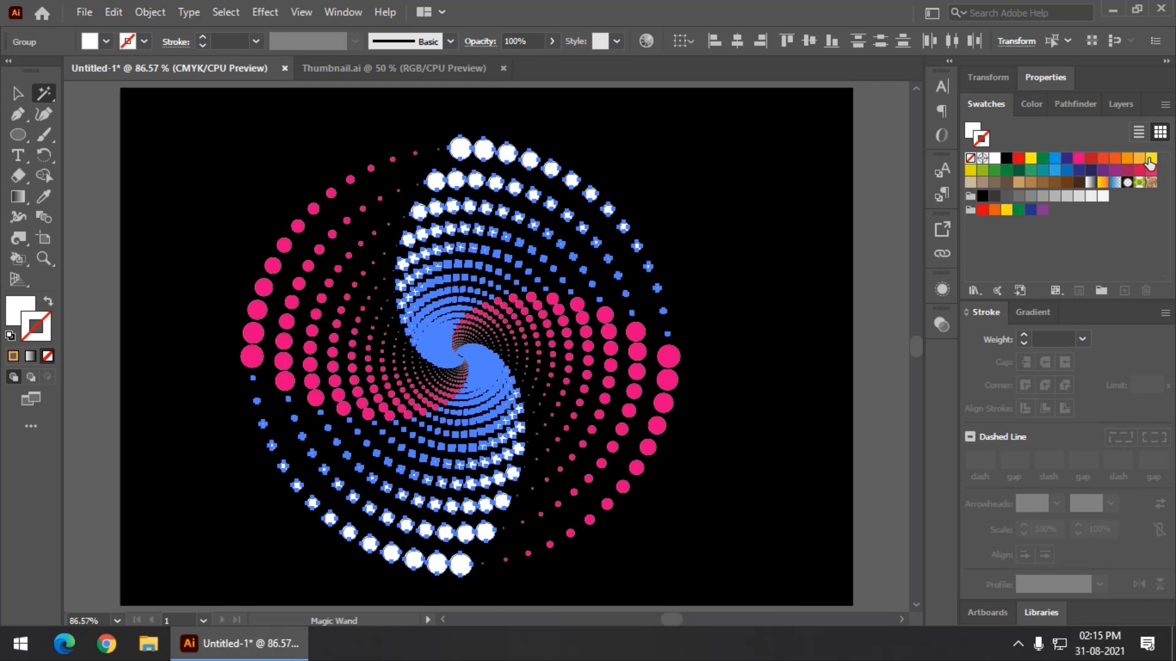
left_click(49, 302)
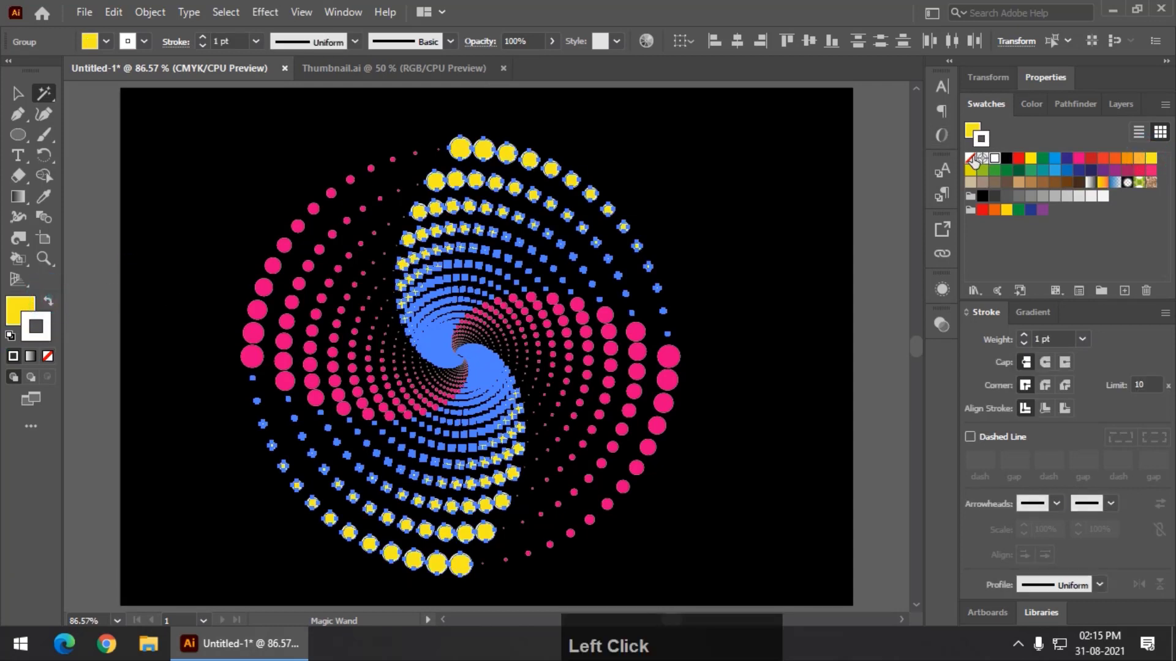
left_click(970, 159)
left_click(17, 93)
left_click(101, 162)
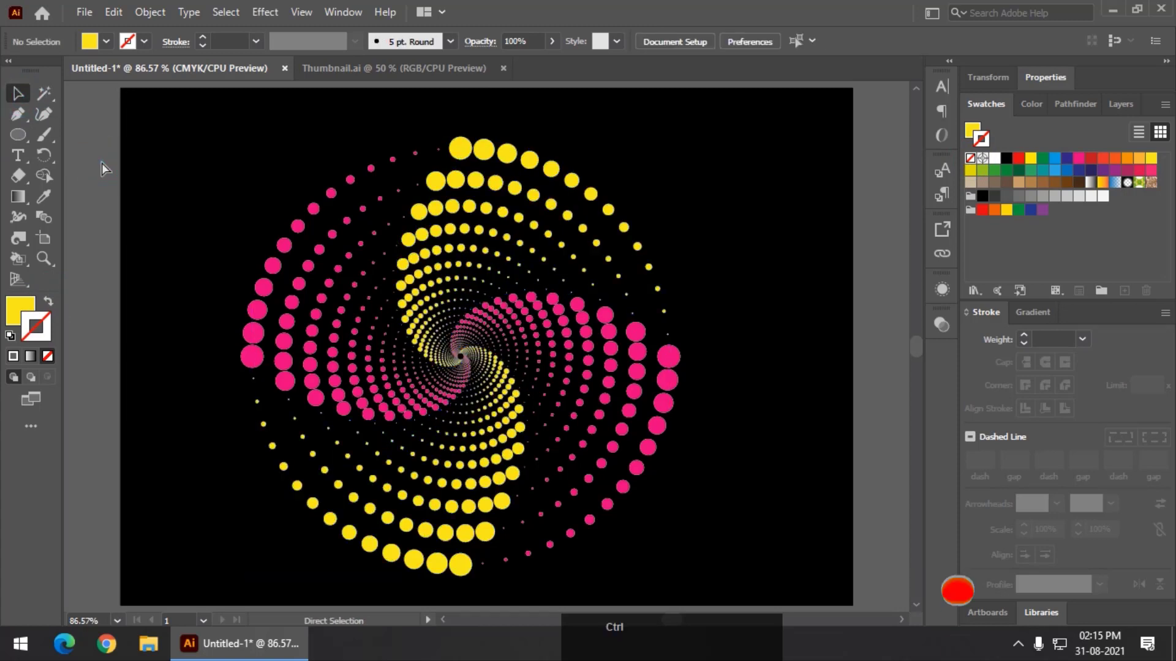
Step: Undo the yellow and pink recolouring of the spiral dots and deselect the artwork
key("ctrl+z")
key("ctrl+z")
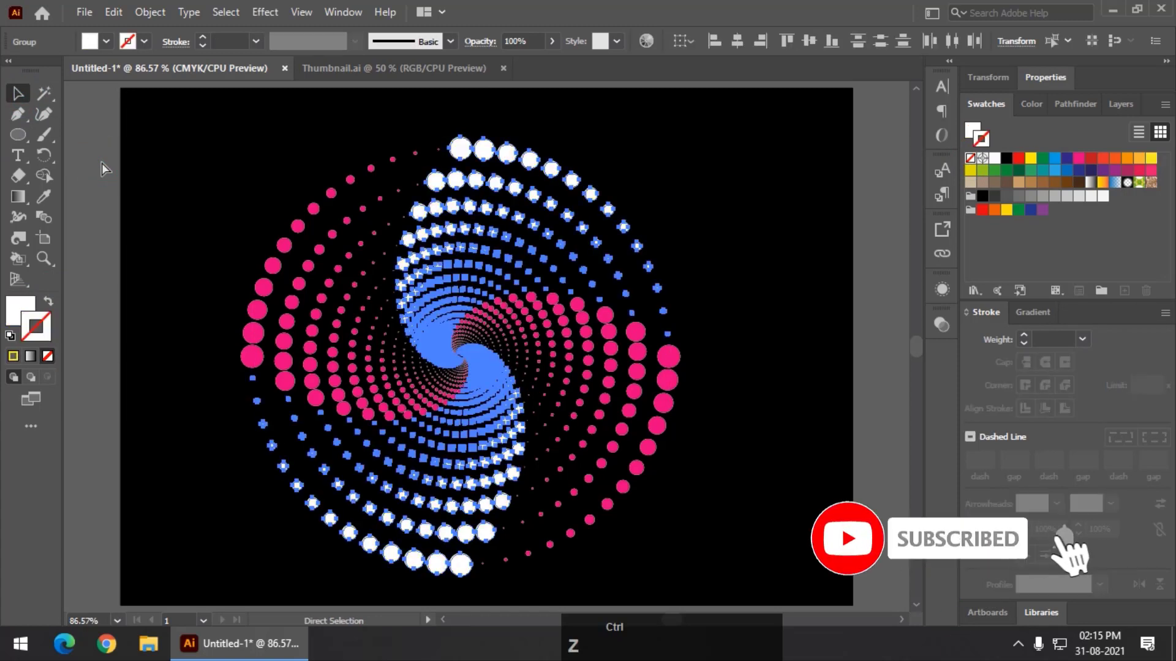
key("ctrl+z")
key("ctrl+z")
key("ctrl+z")
key("ctrl+z")
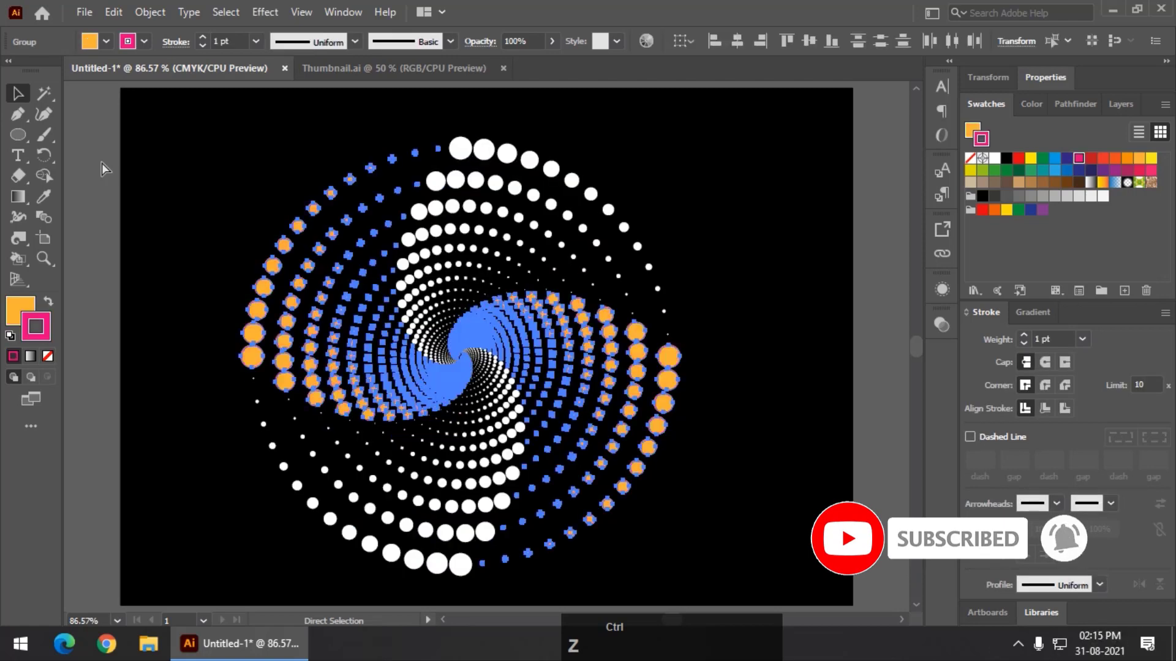
key("ctrl+z")
left_click(101, 157)
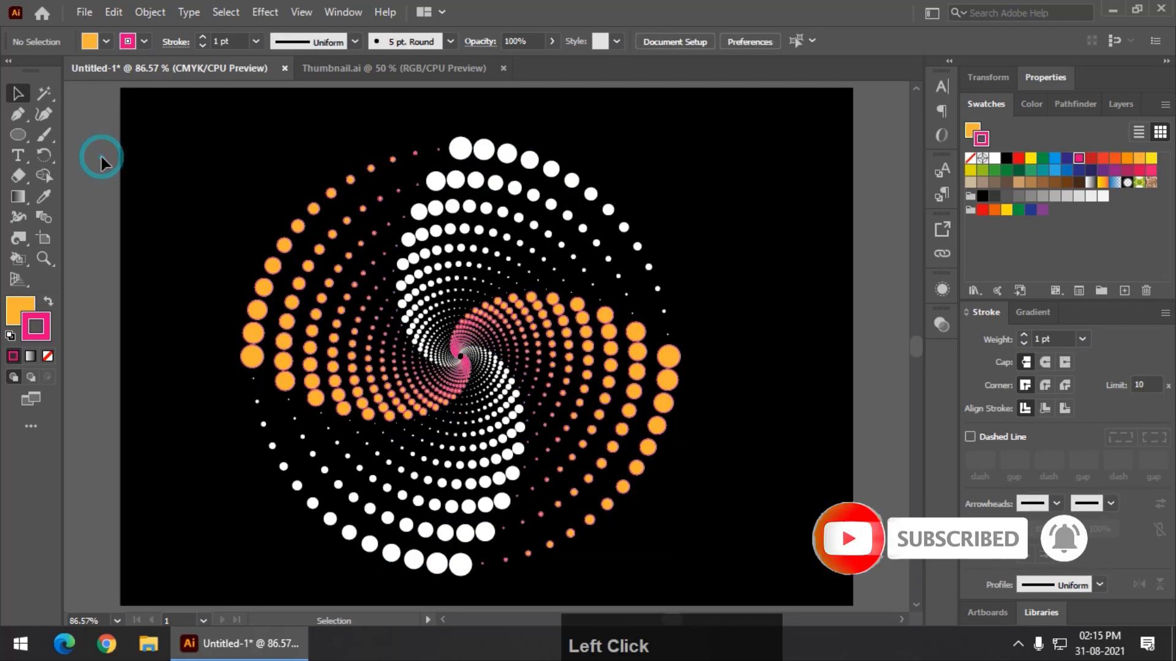
key("ctrl+z")
key("ctrl+z")
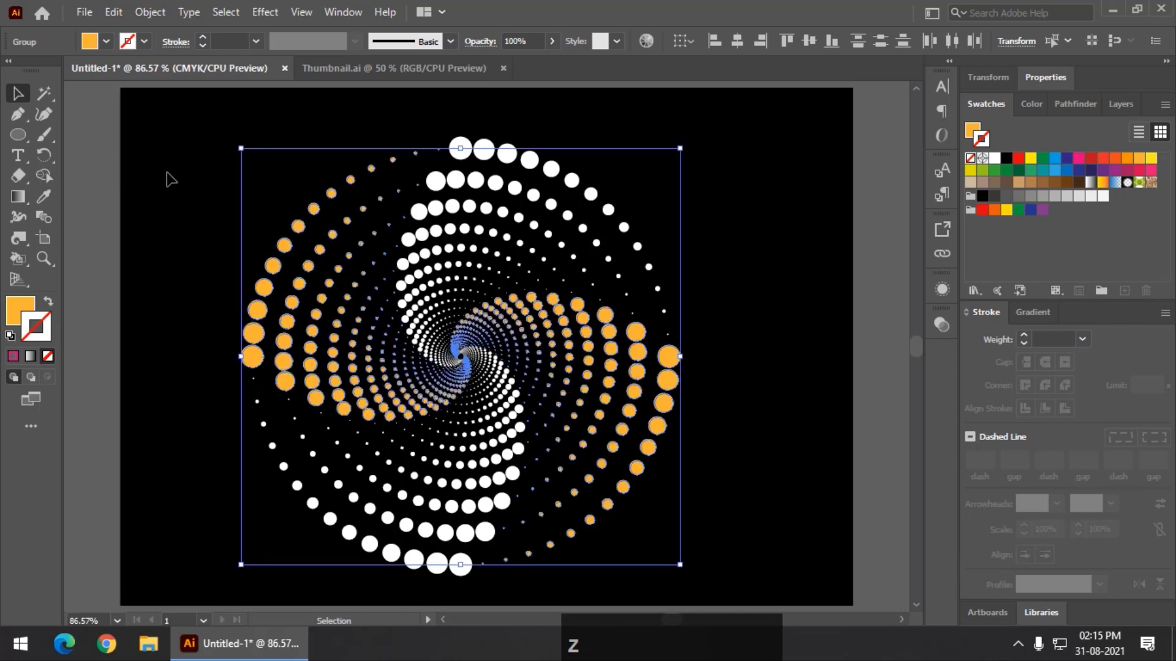
left_click(77, 183)
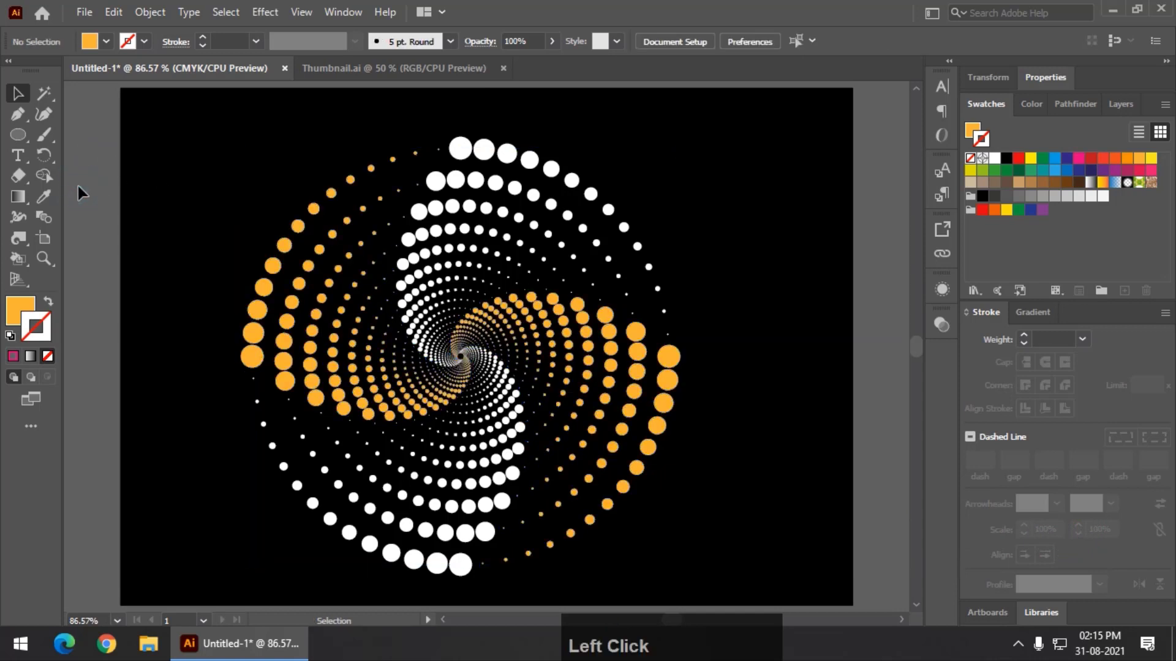